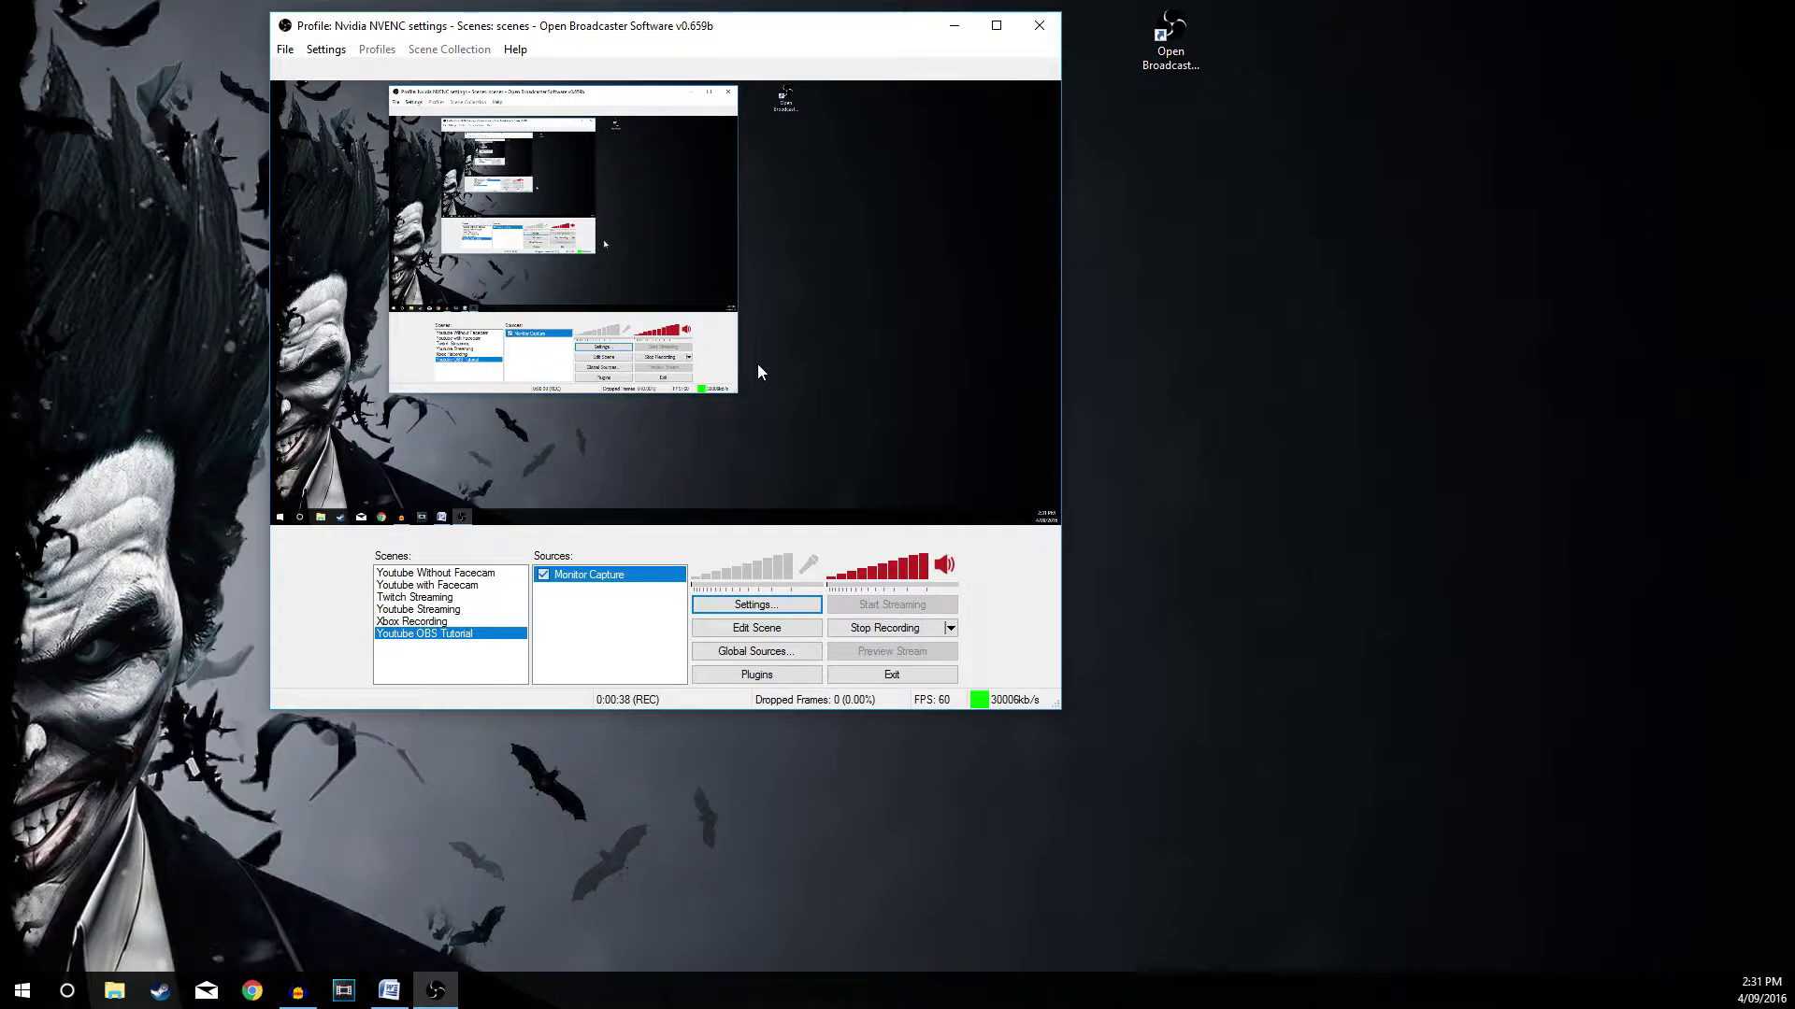
# Open OBS Settings at the Encoding page, showing NVENC, CBR and 30000 max bitrate.
pyautogui.click(756, 605)
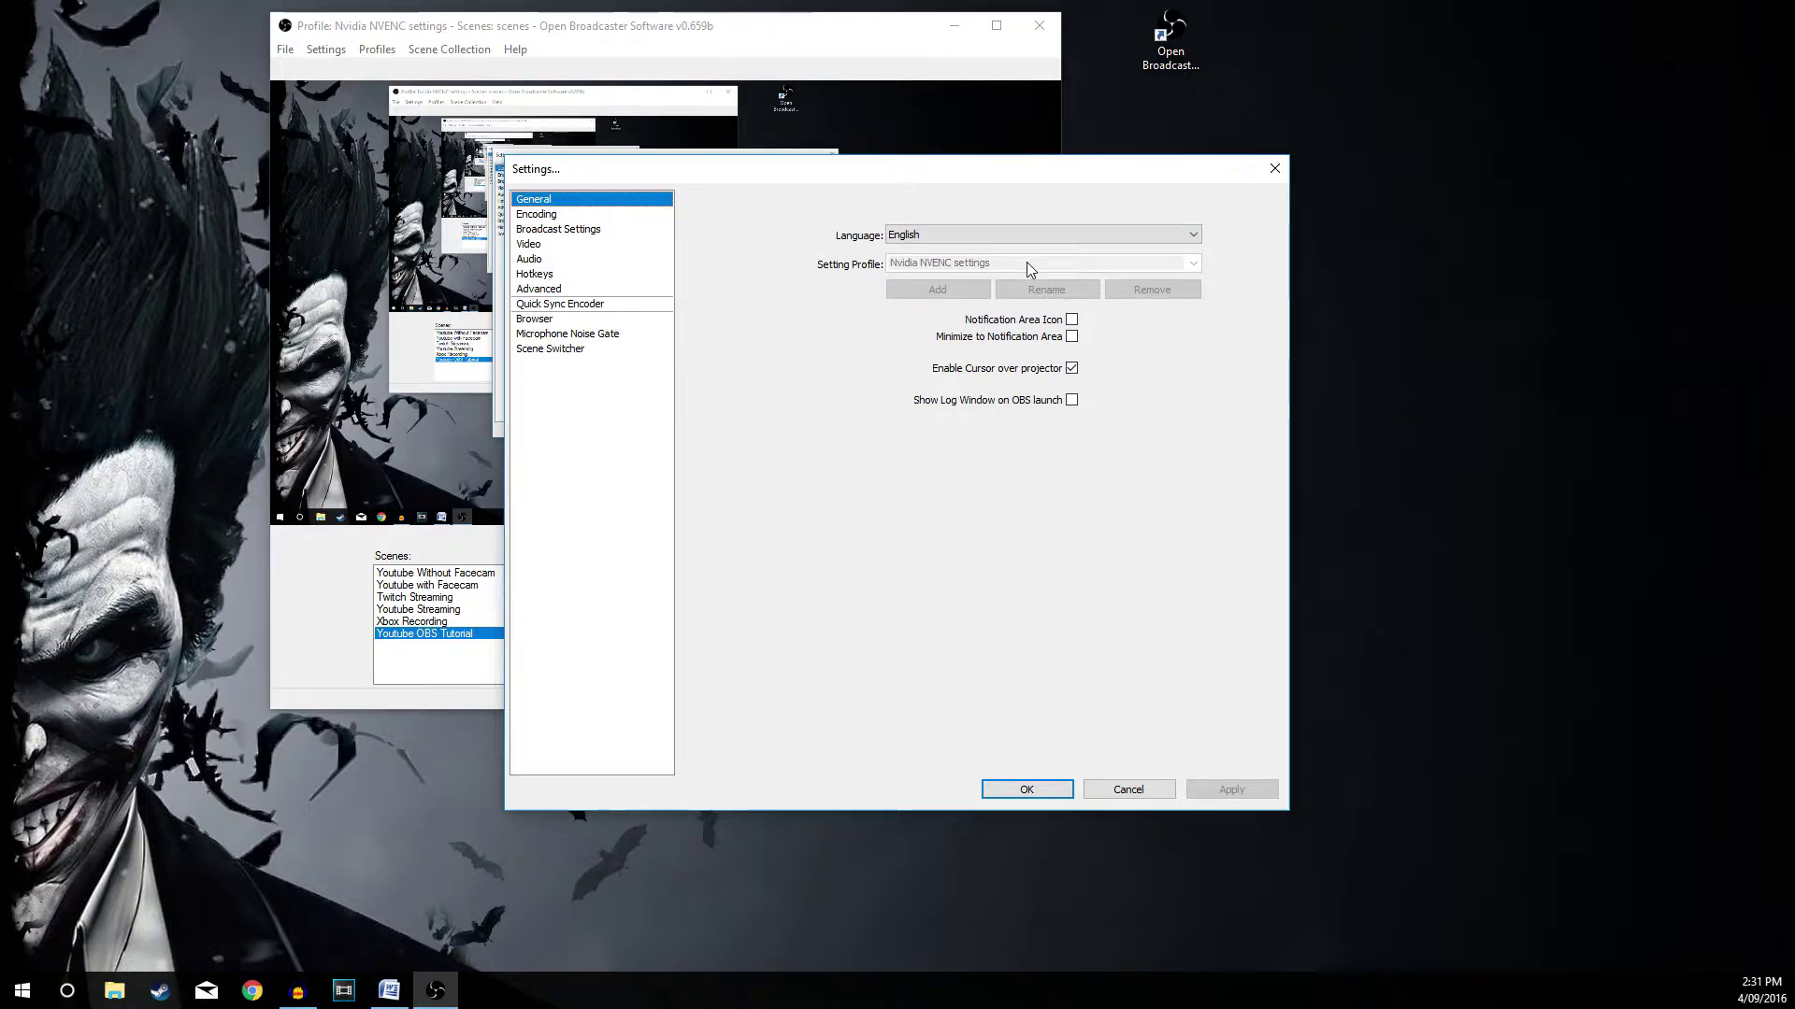
pyautogui.click(573, 221)
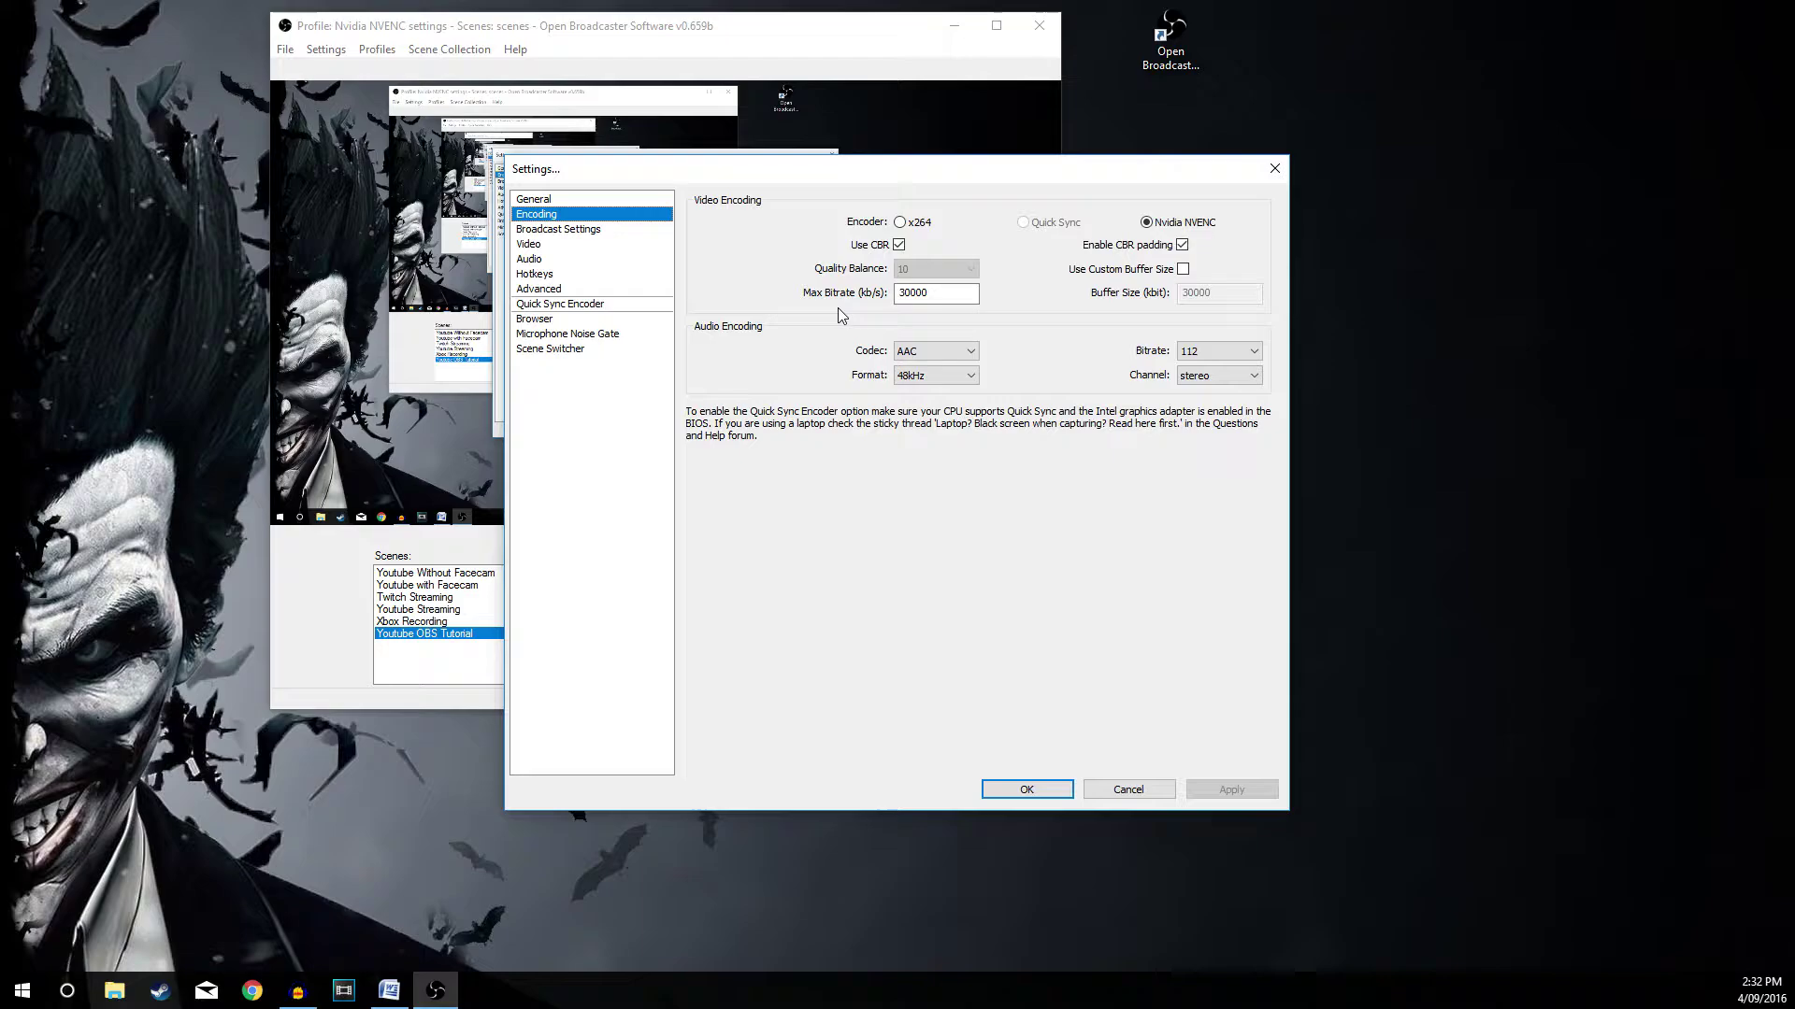
# Replace the 30000 Max Bitrate value with 25000.
pyautogui.doubleClick(916, 293)
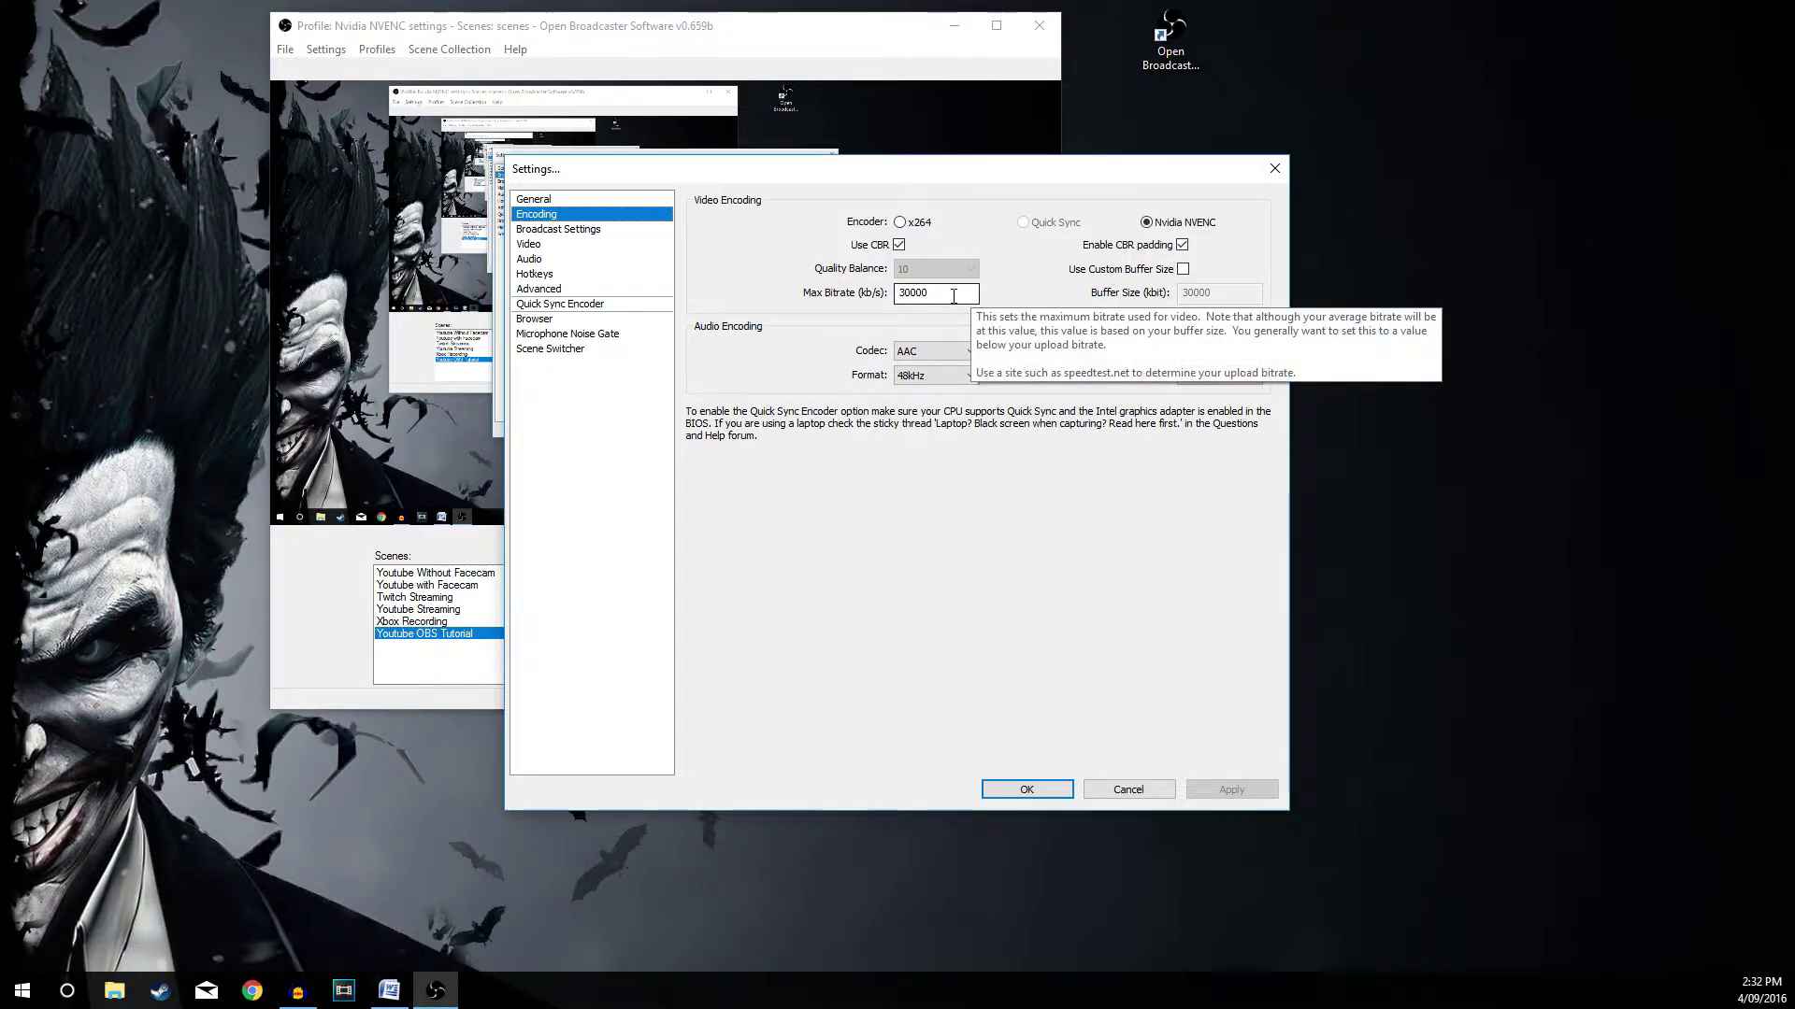
pyautogui.write('2')
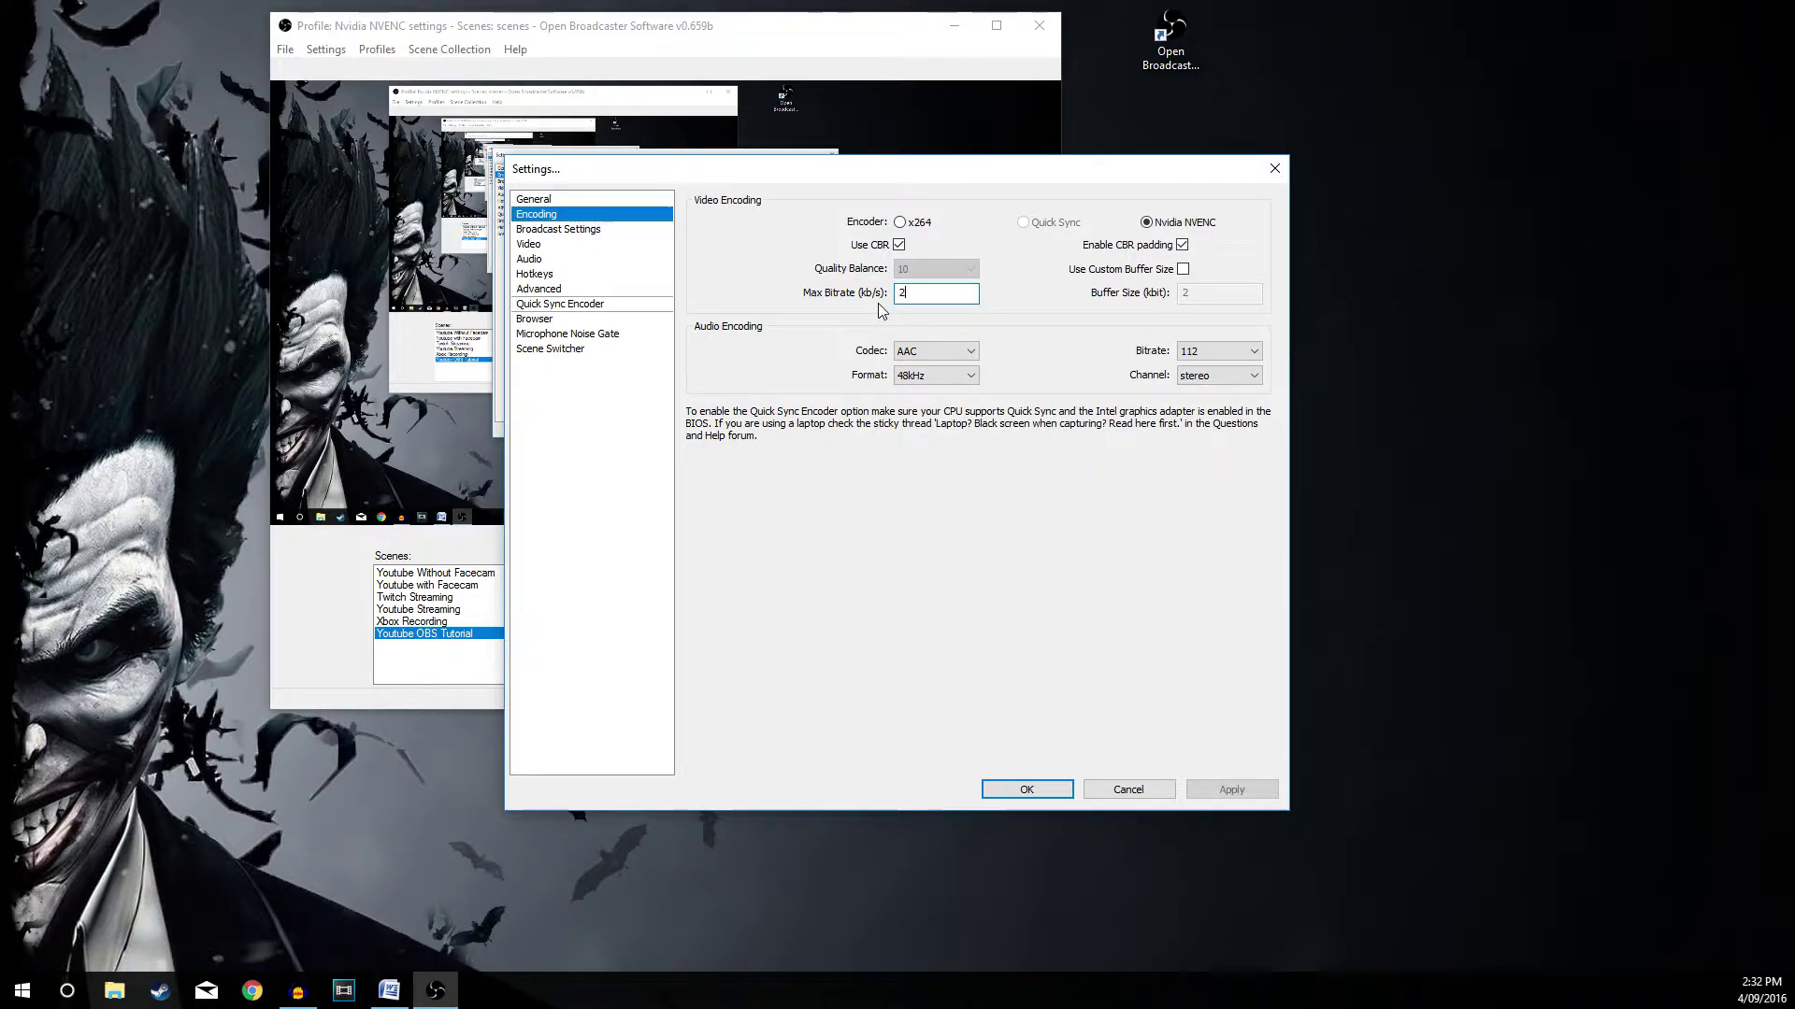
pyautogui.write('5000')
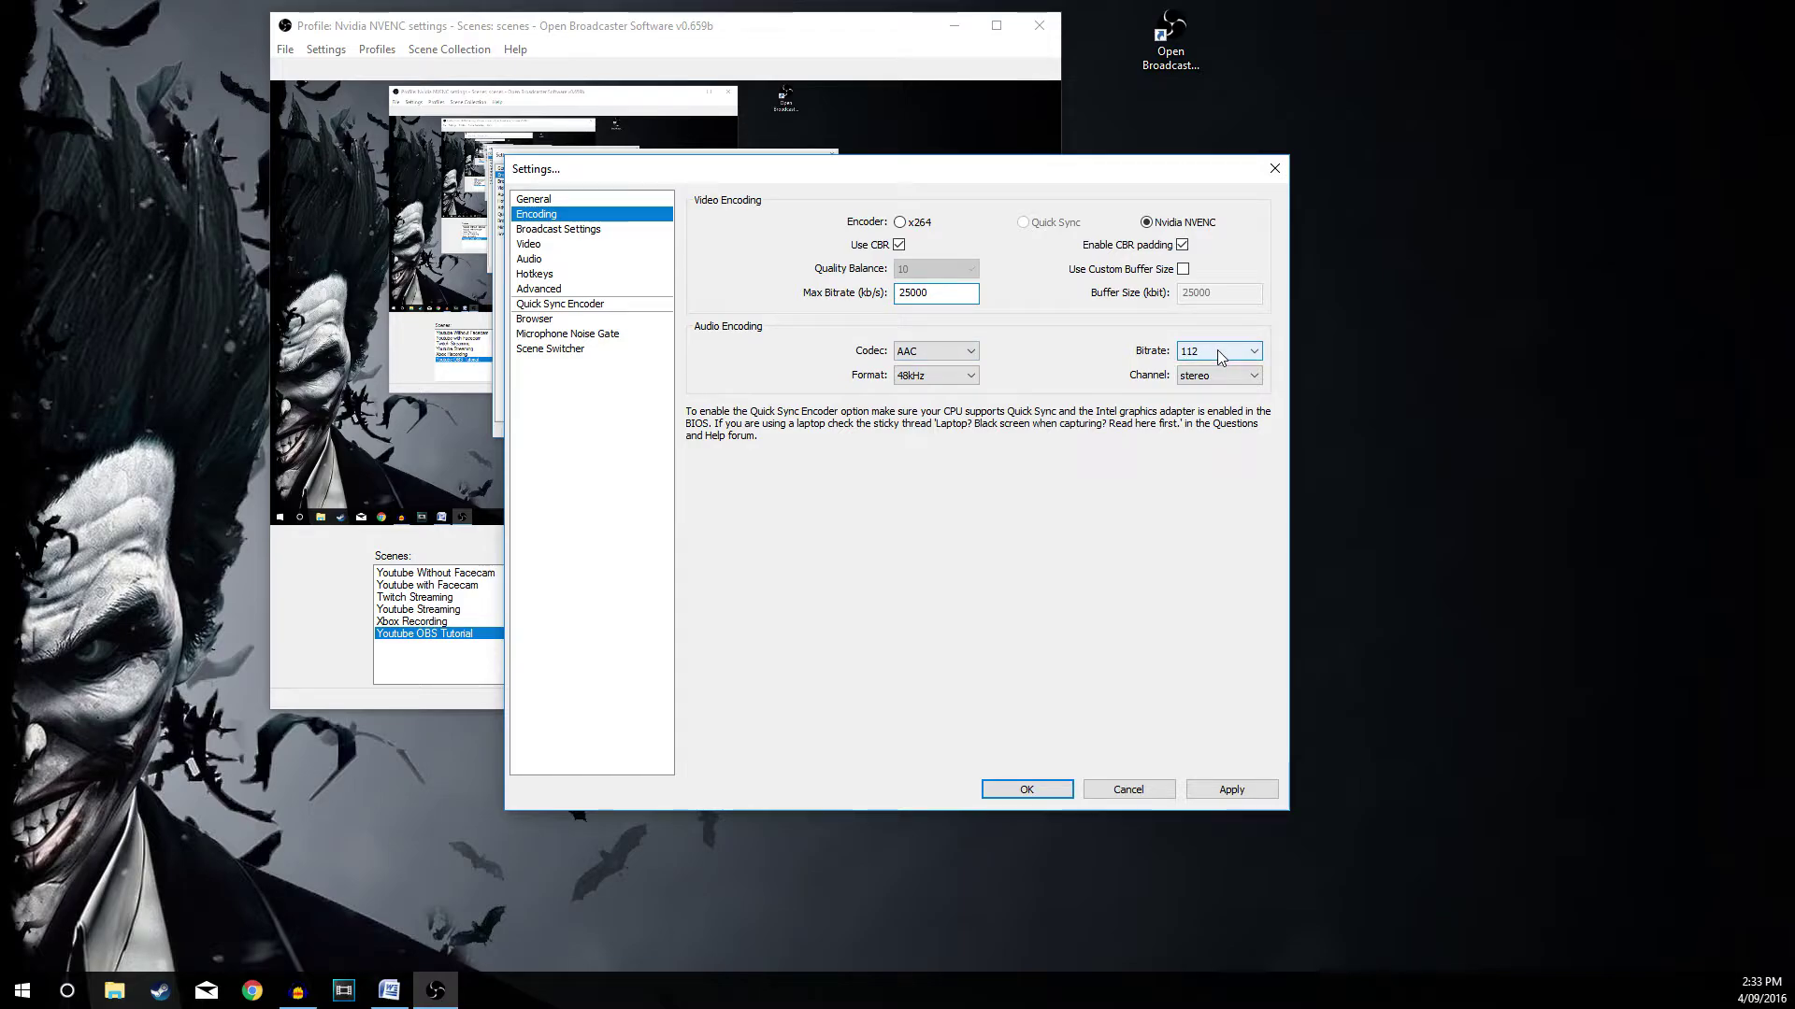
# Choose 192 in the Audio Encoding Bitrate dropdown, replacing 112.
pyautogui.click(1218, 352)
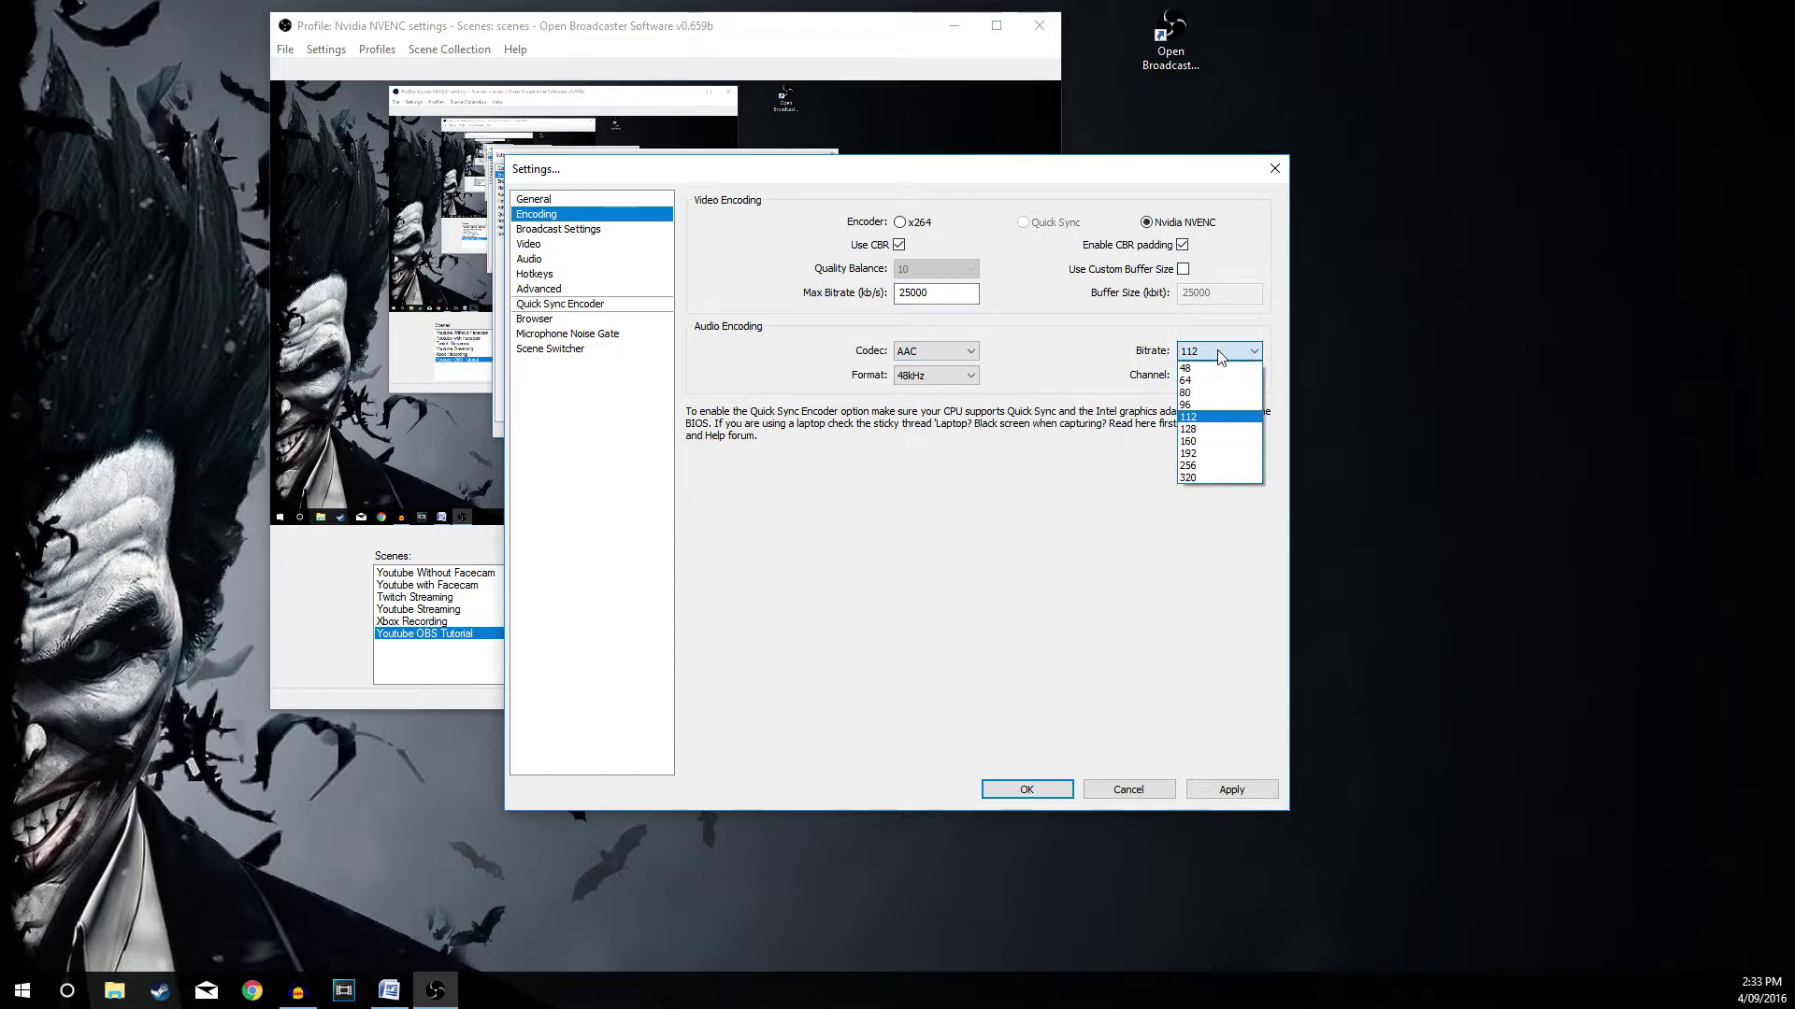
pyautogui.click(1209, 456)
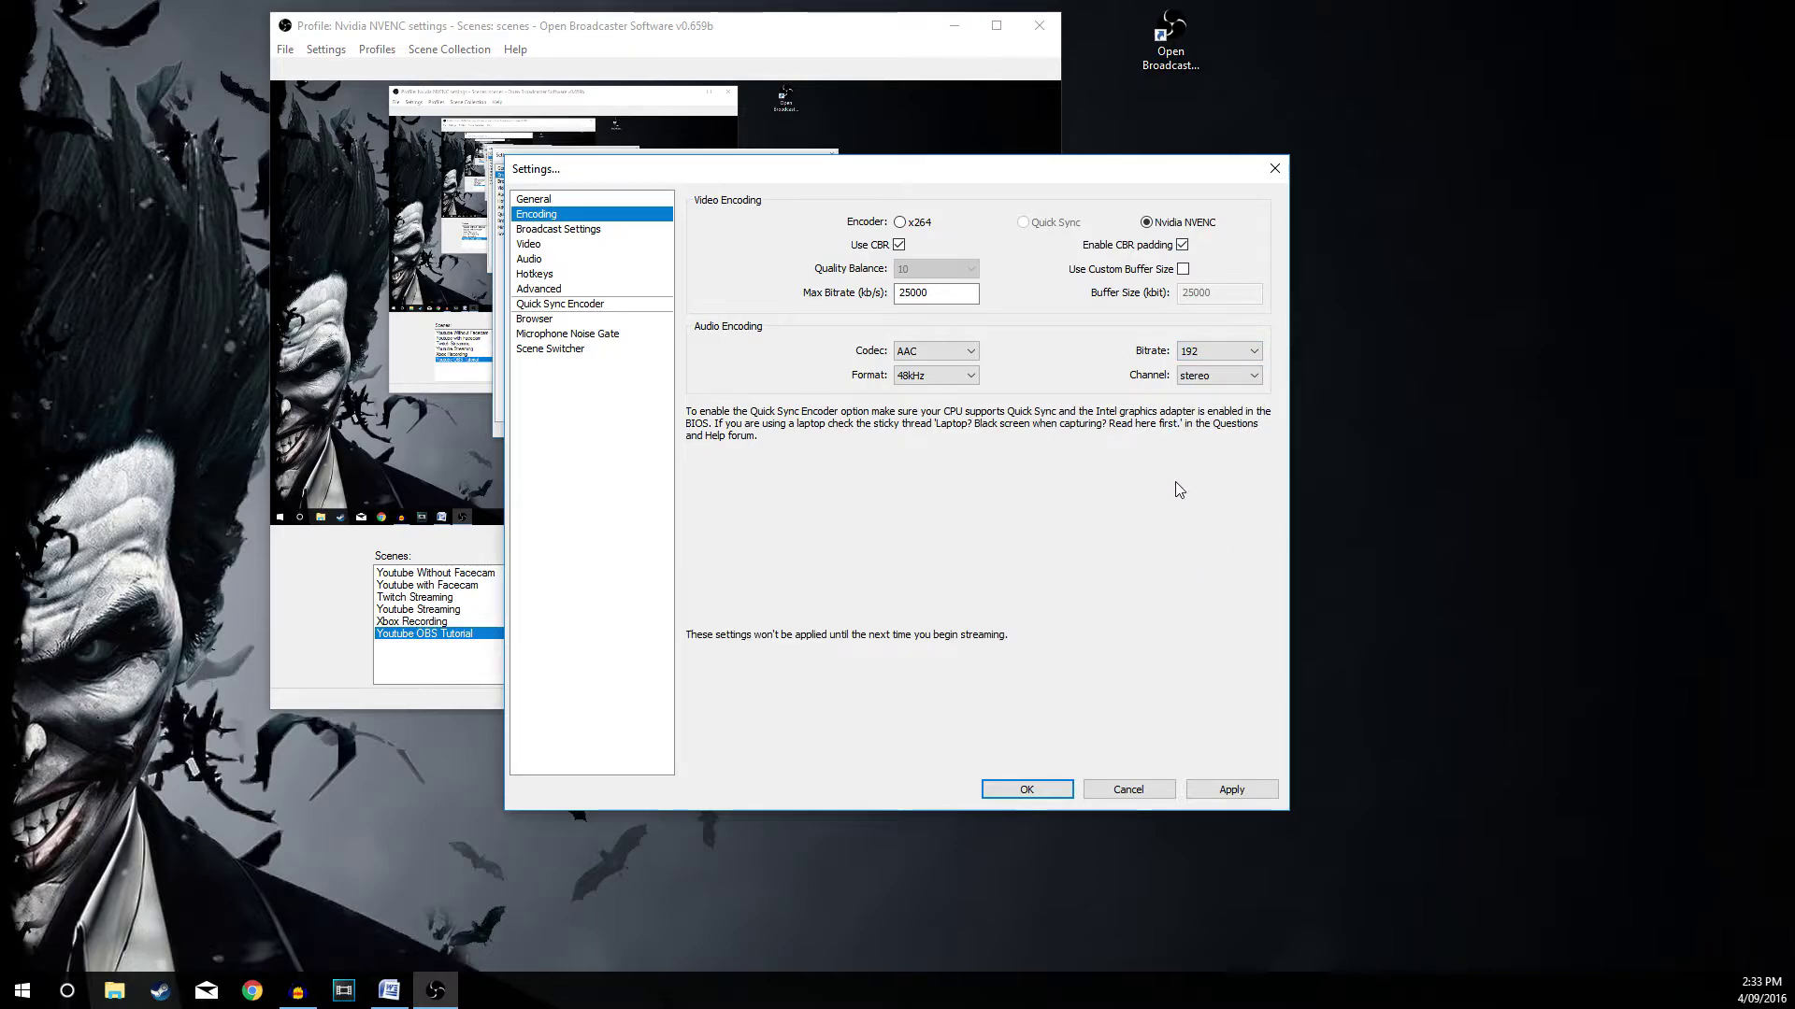
pyautogui.click(1210, 356)
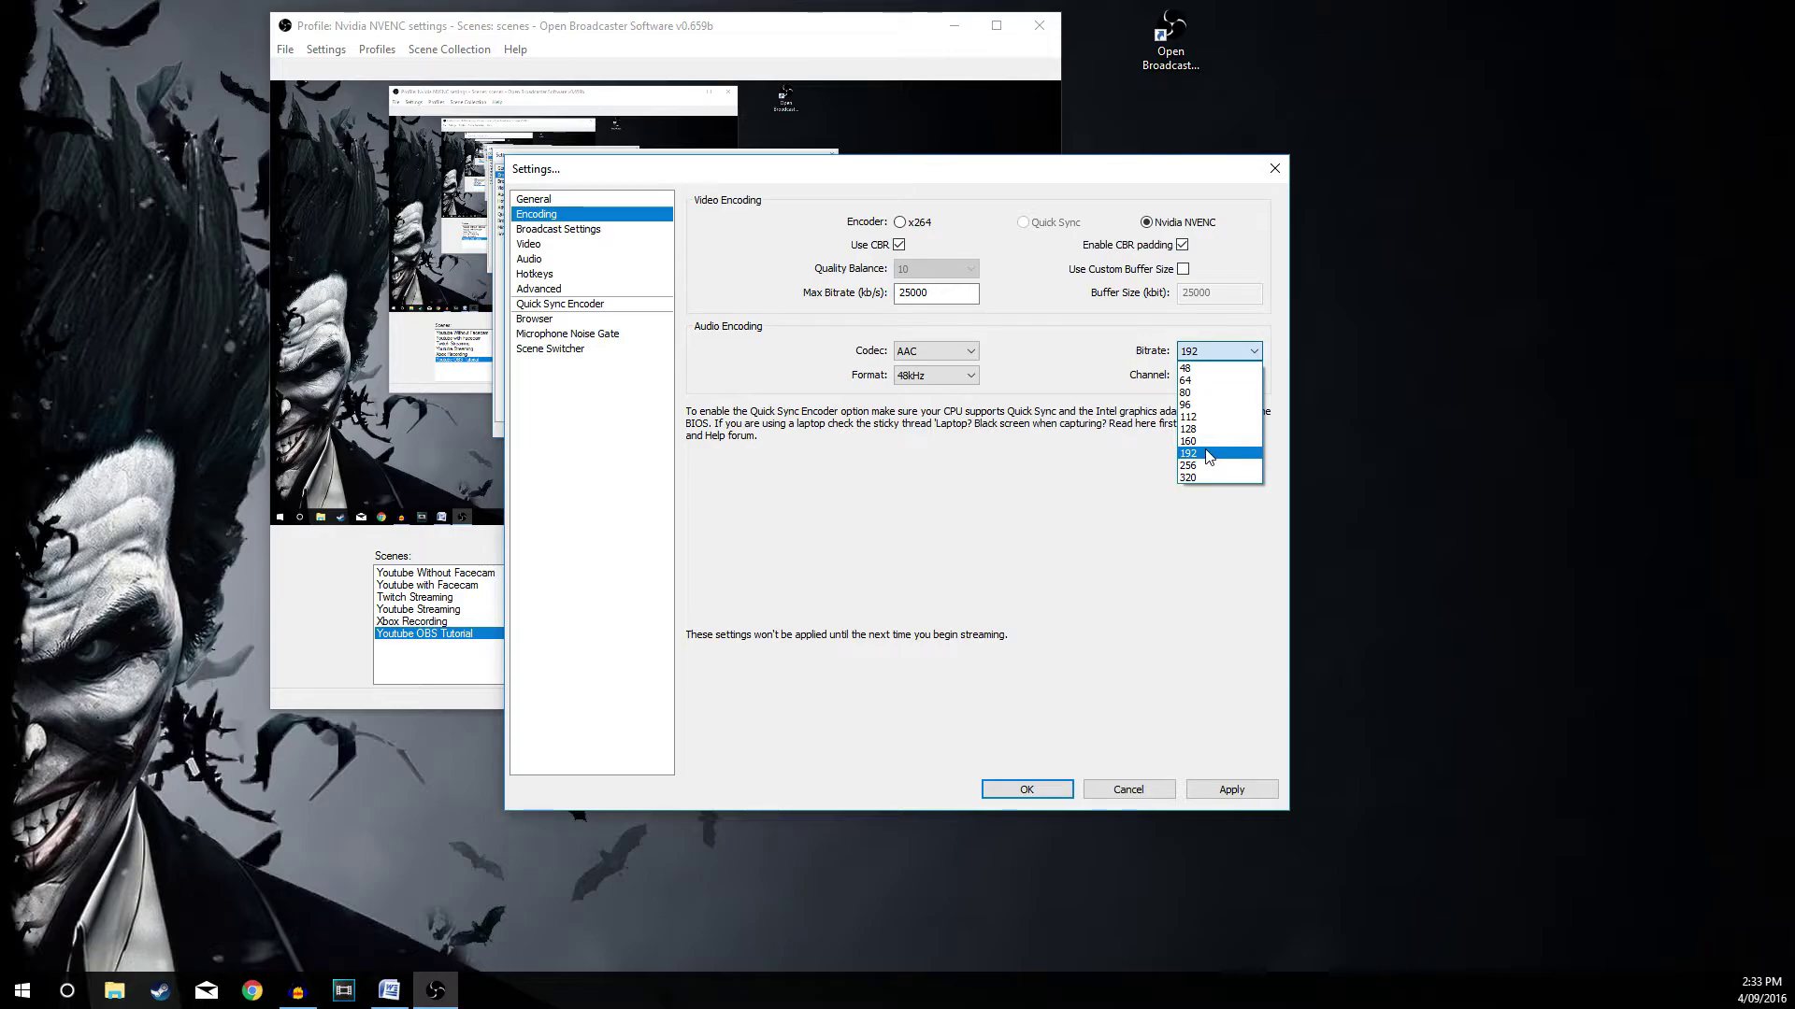
pyautogui.click(1209, 454)
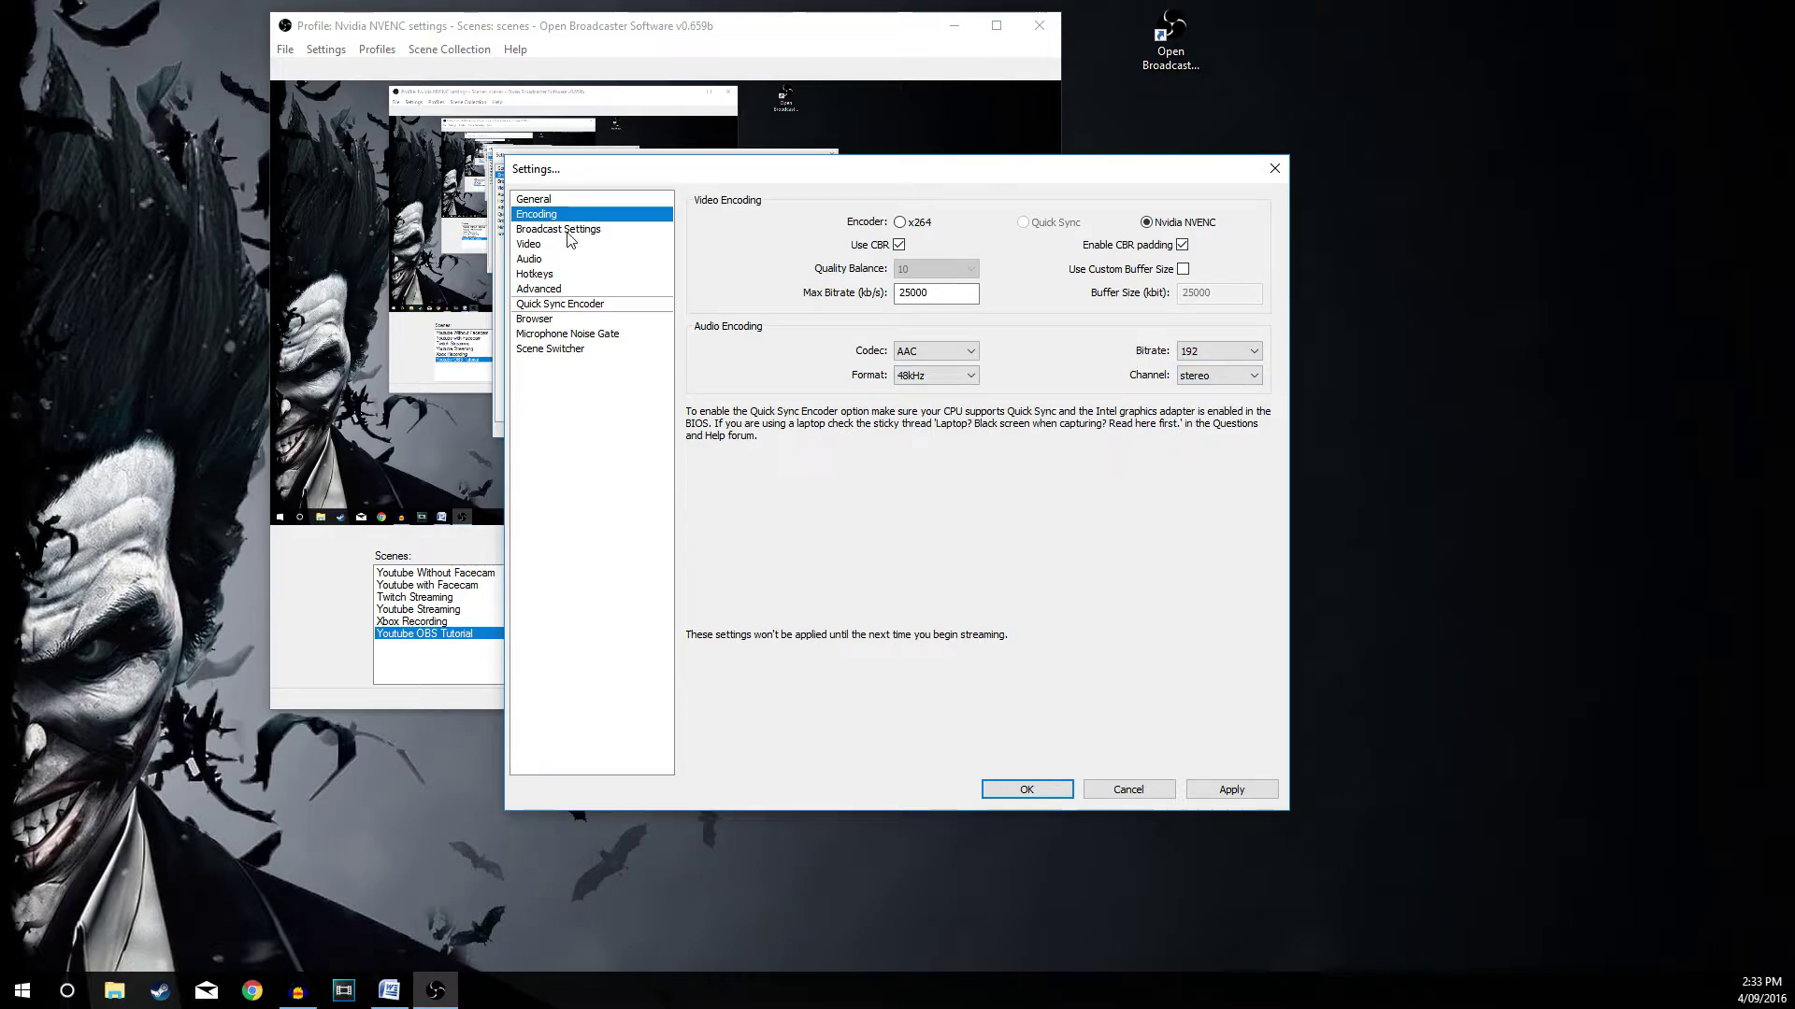
# Apply the encoding changes, keep Broadcast mode on File Output Only, then view Video settings.
pyautogui.click(1228, 795)
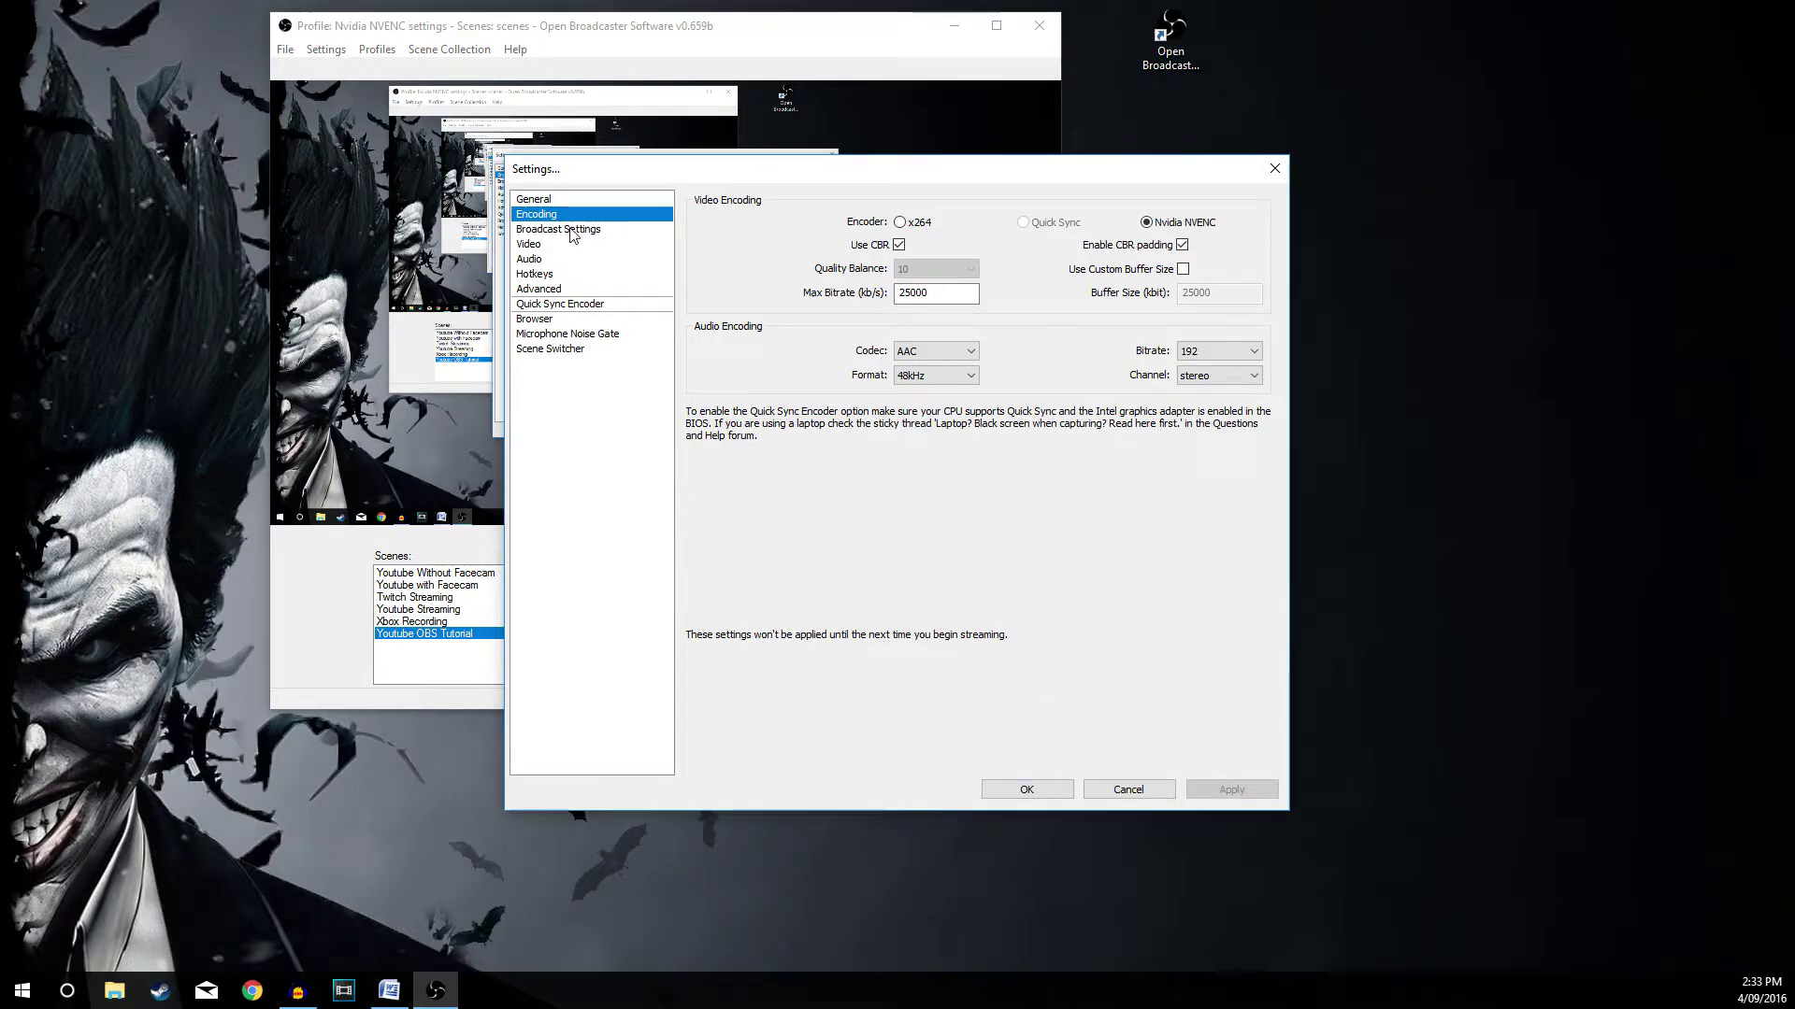
pyautogui.click(559, 229)
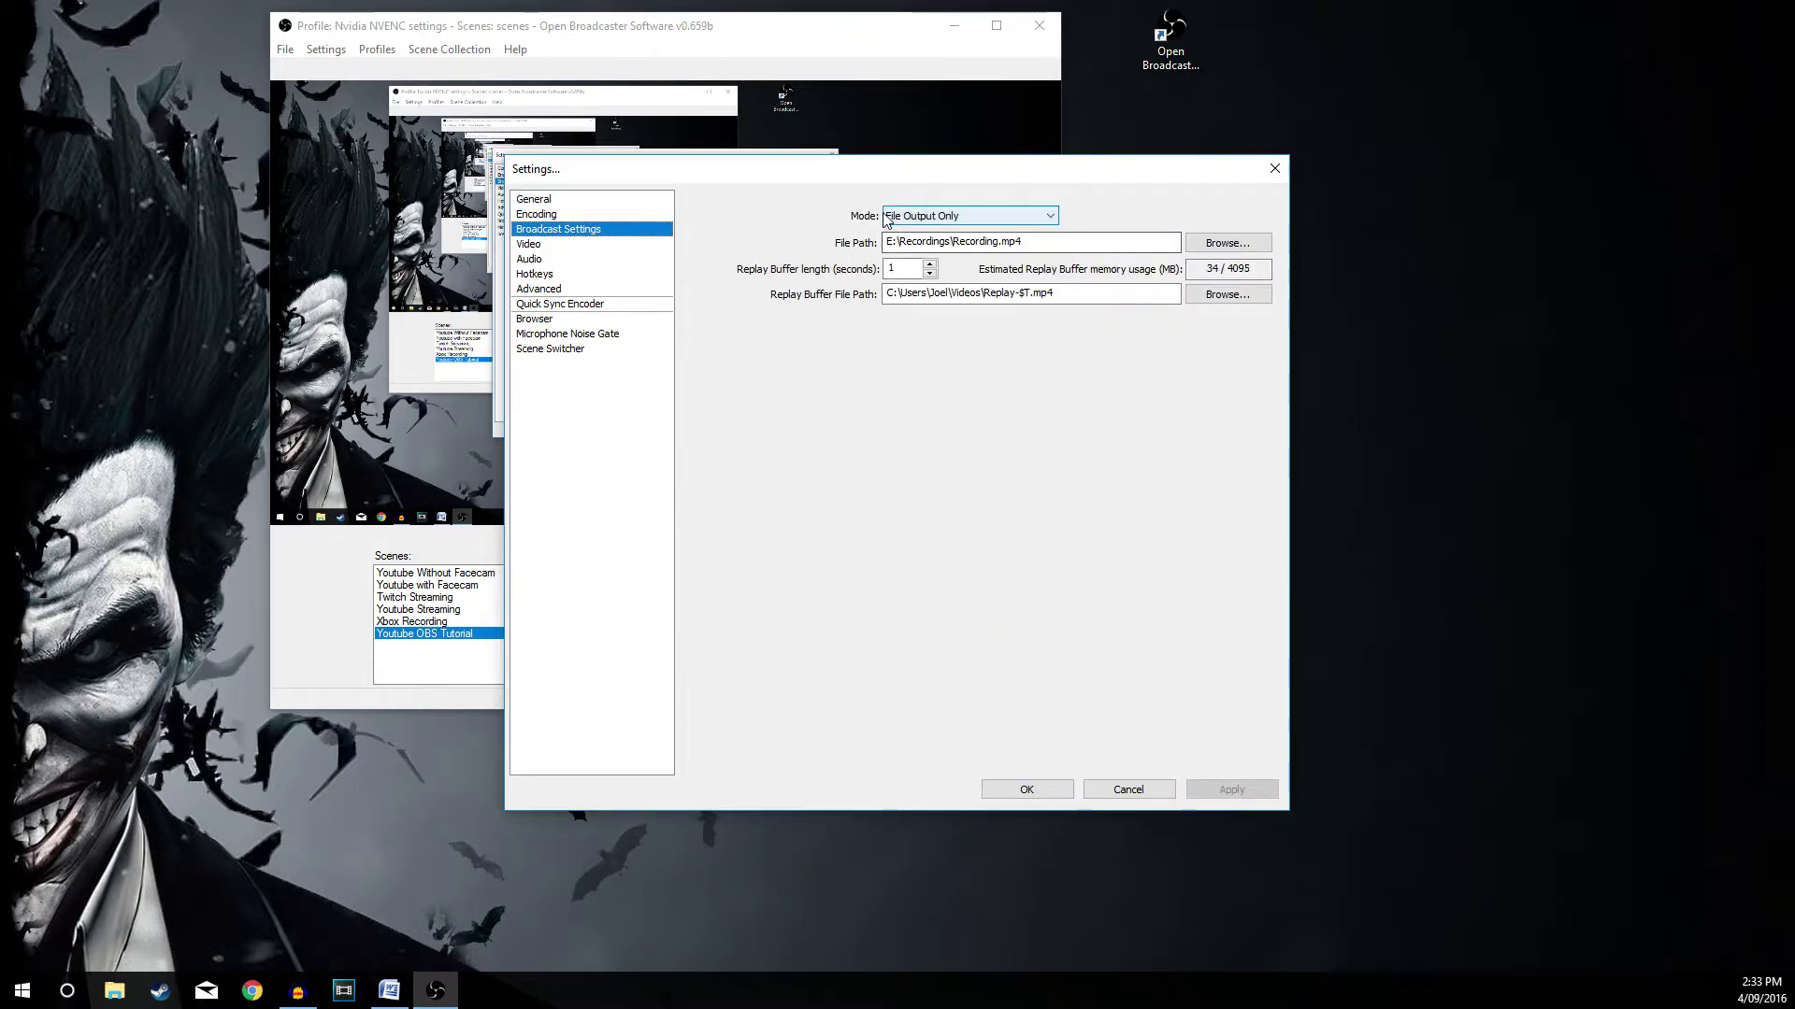
pyautogui.click(973, 217)
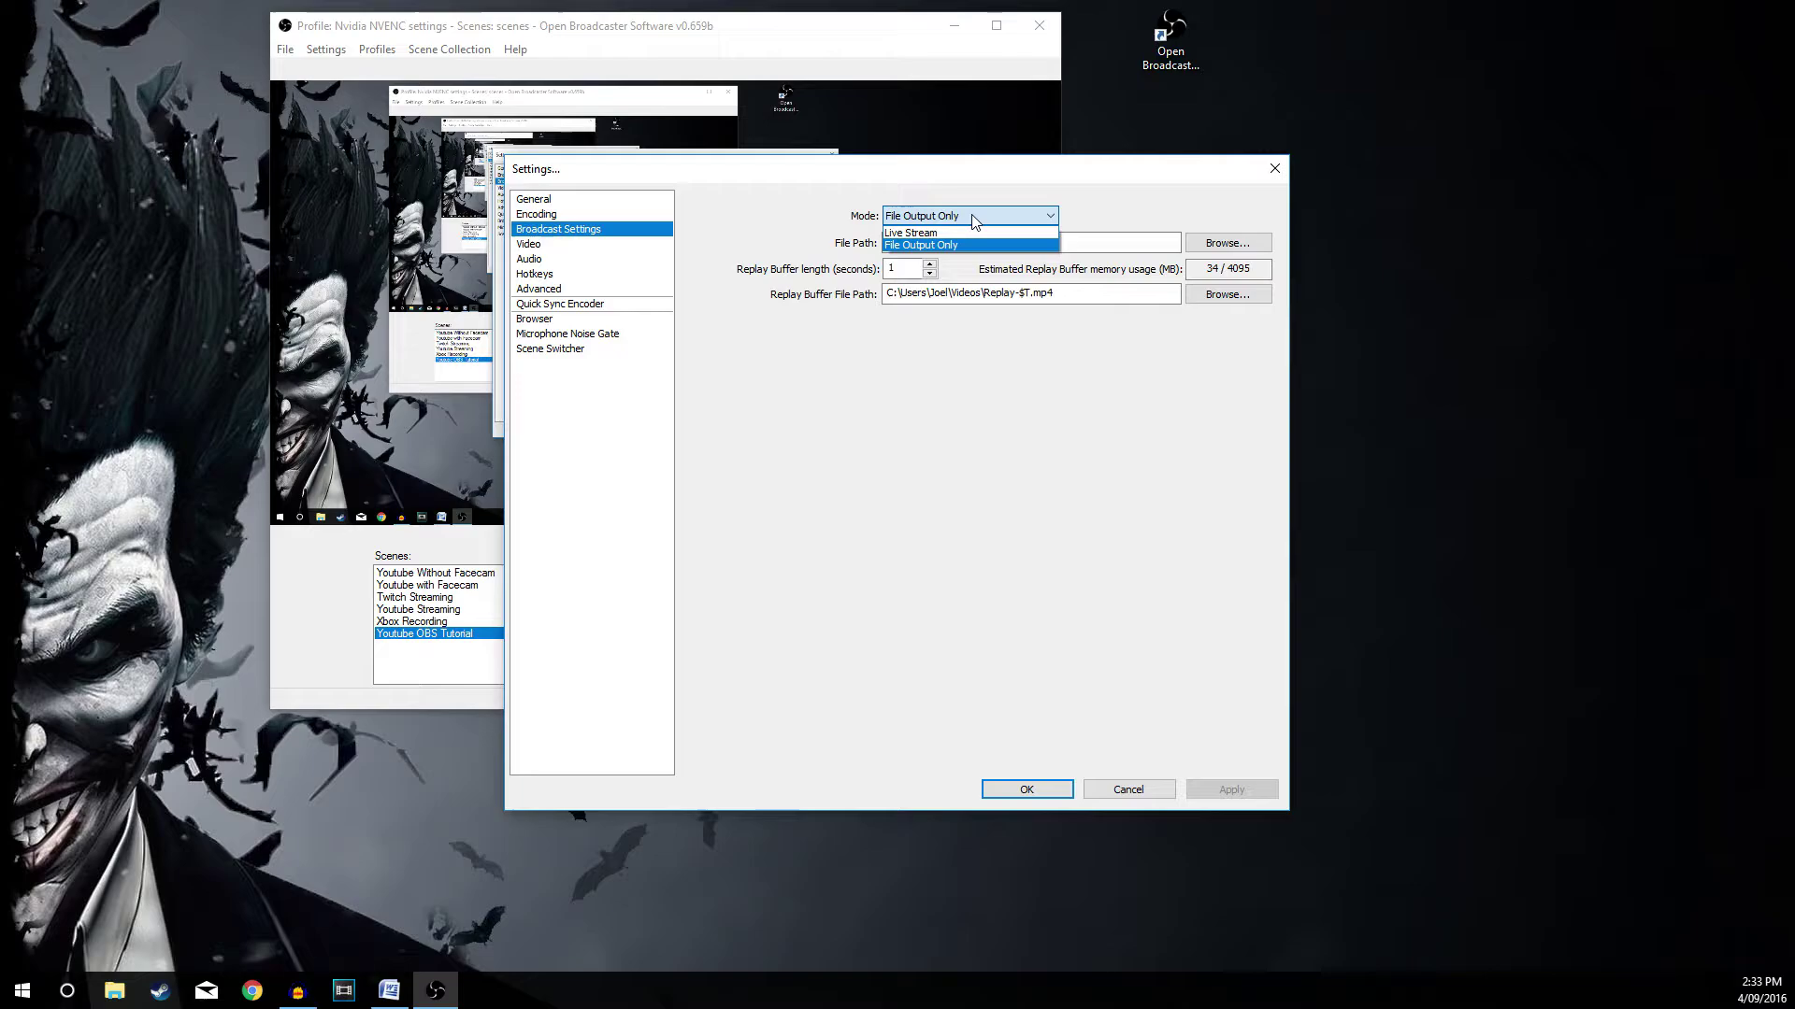
pyautogui.click(972, 218)
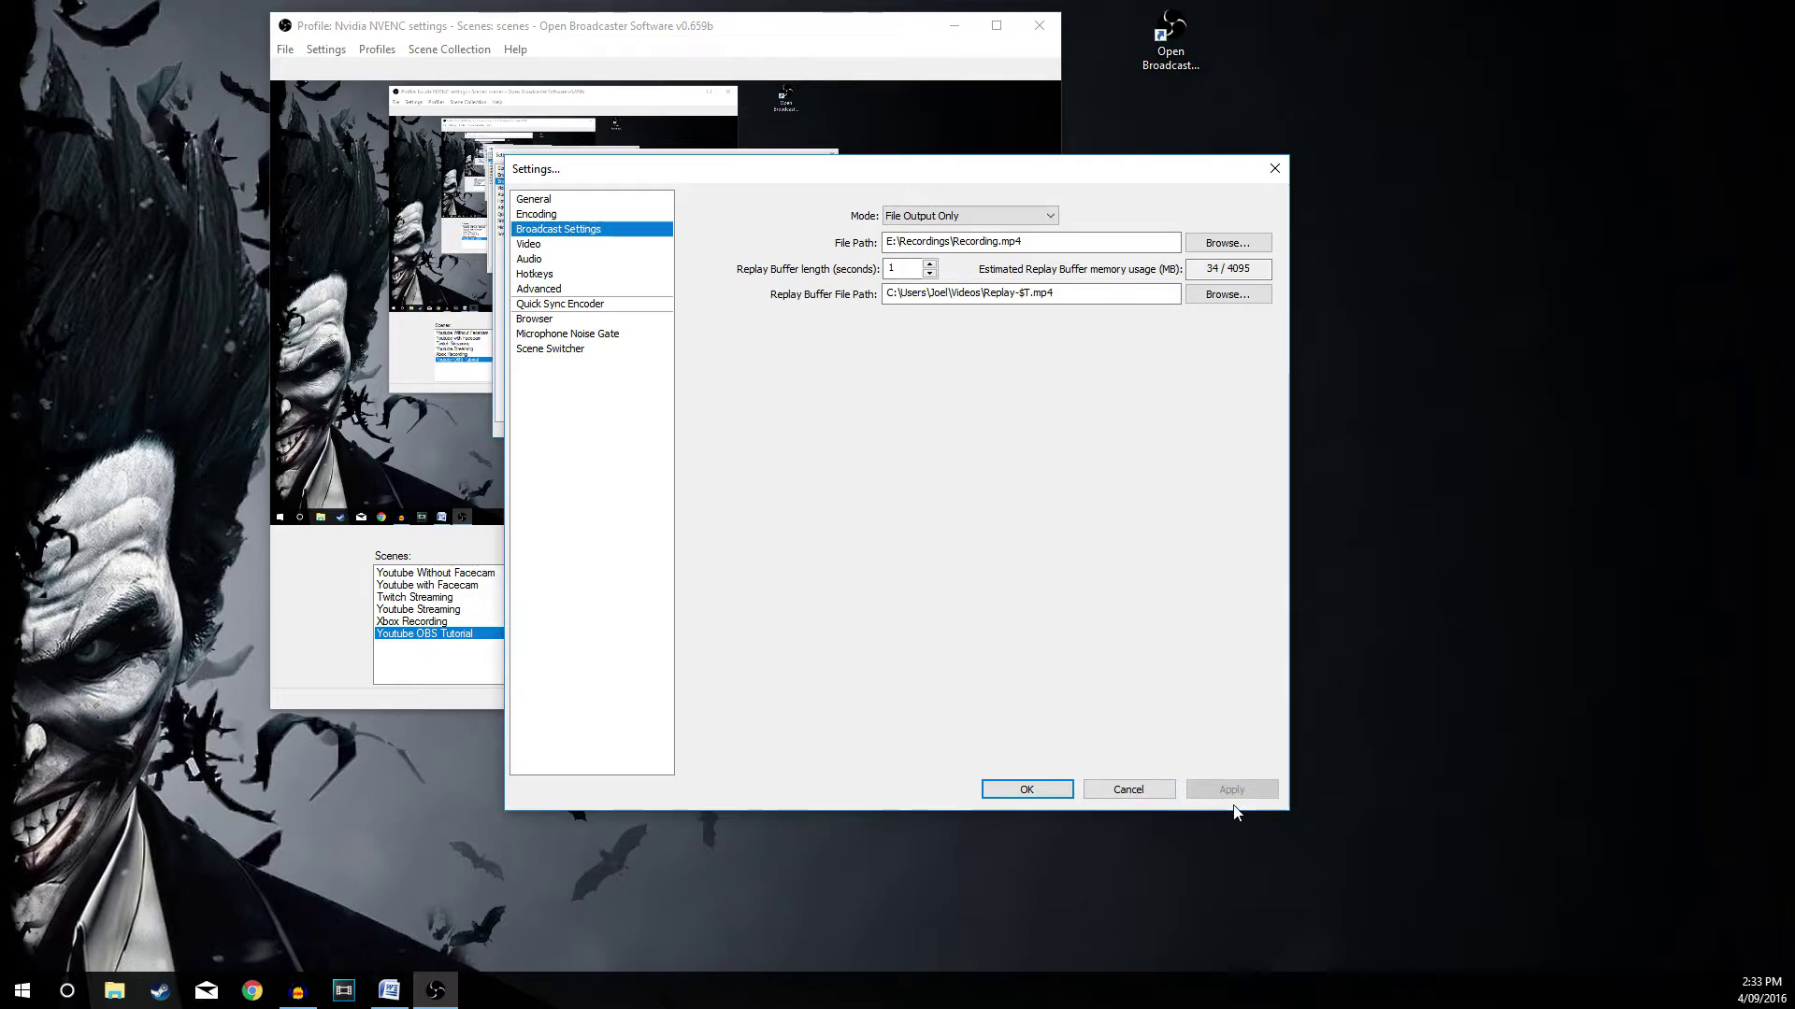
pyautogui.click(542, 249)
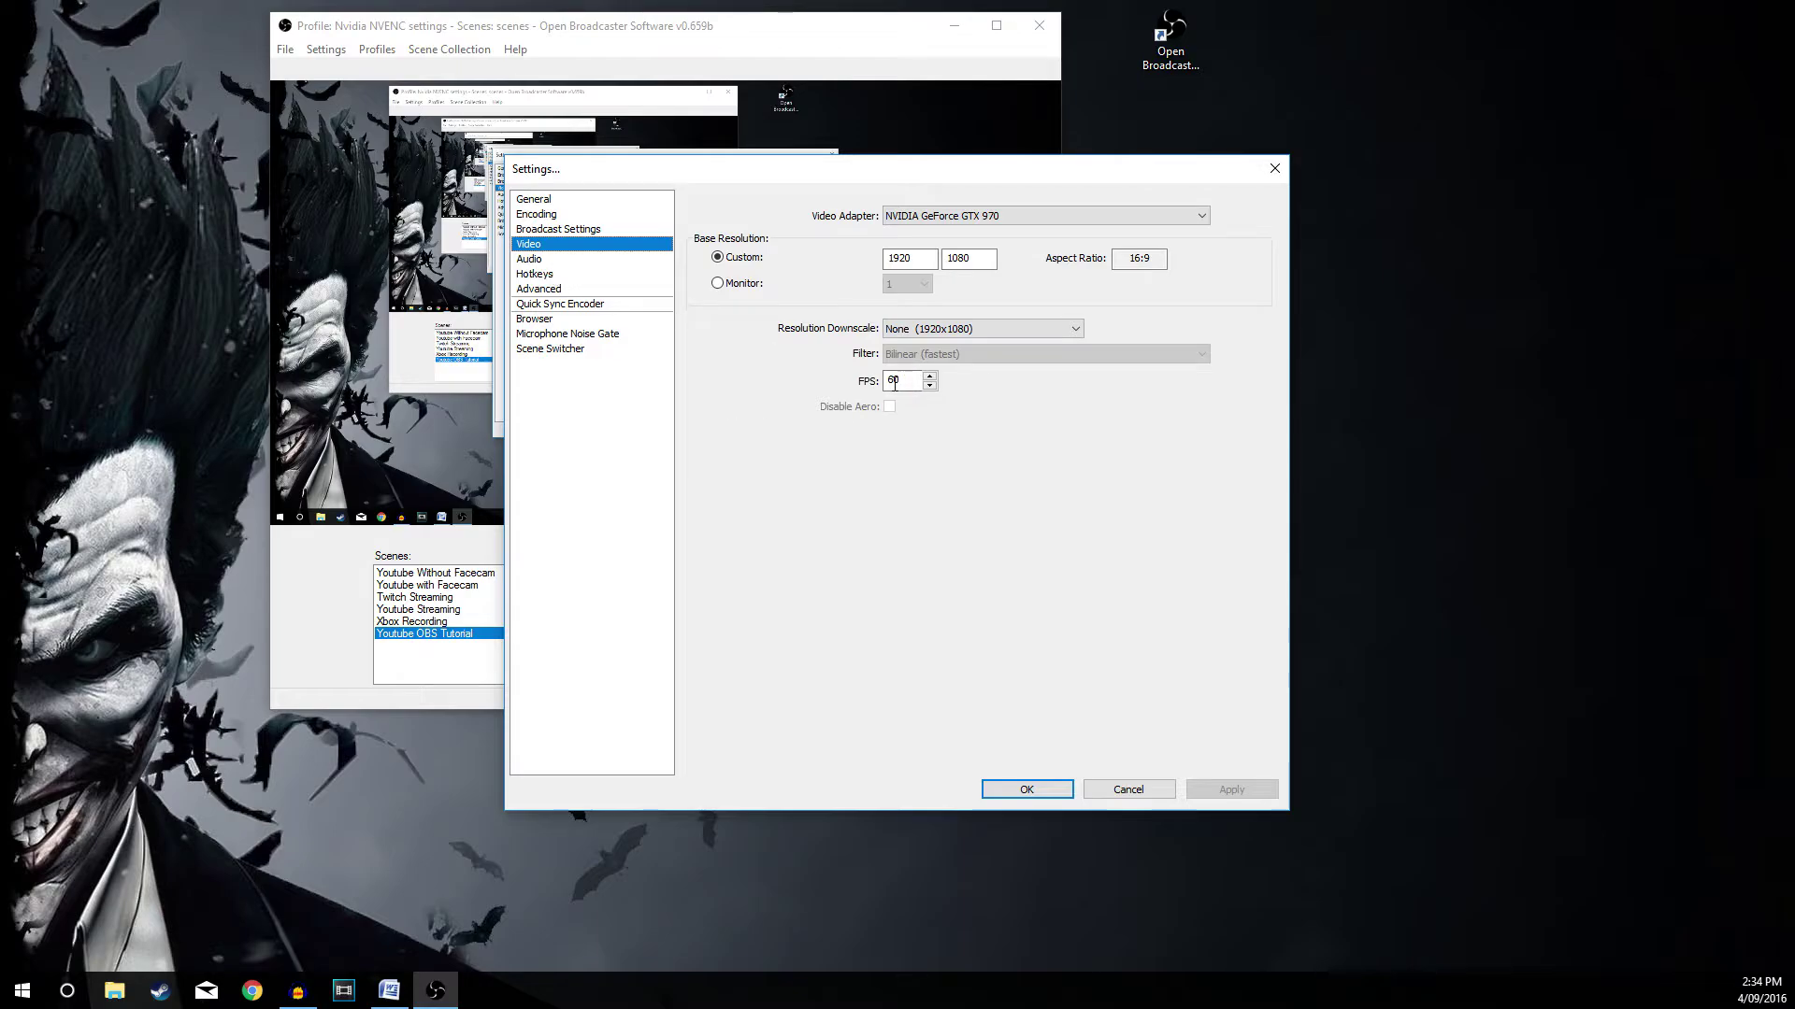
# Set desktop audio to the headphones and the microphone to the Blue Snowball.
pyautogui.click(525, 261)
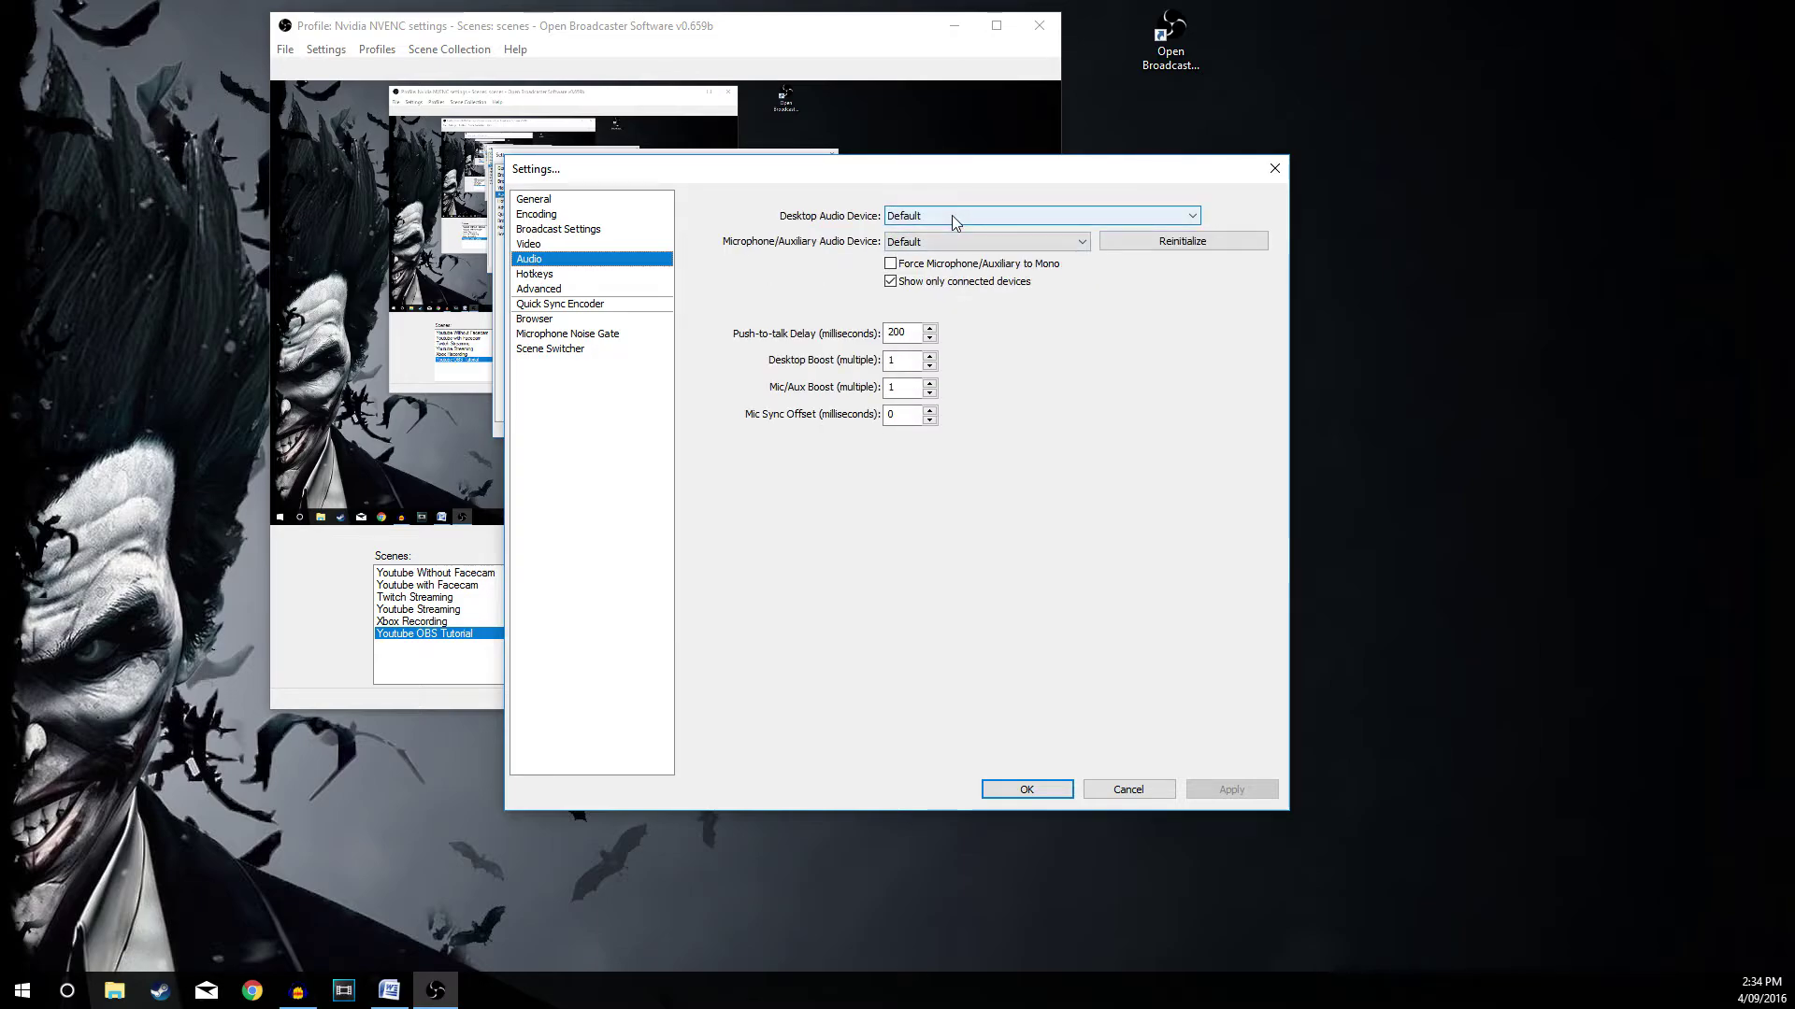
pyautogui.click(952, 218)
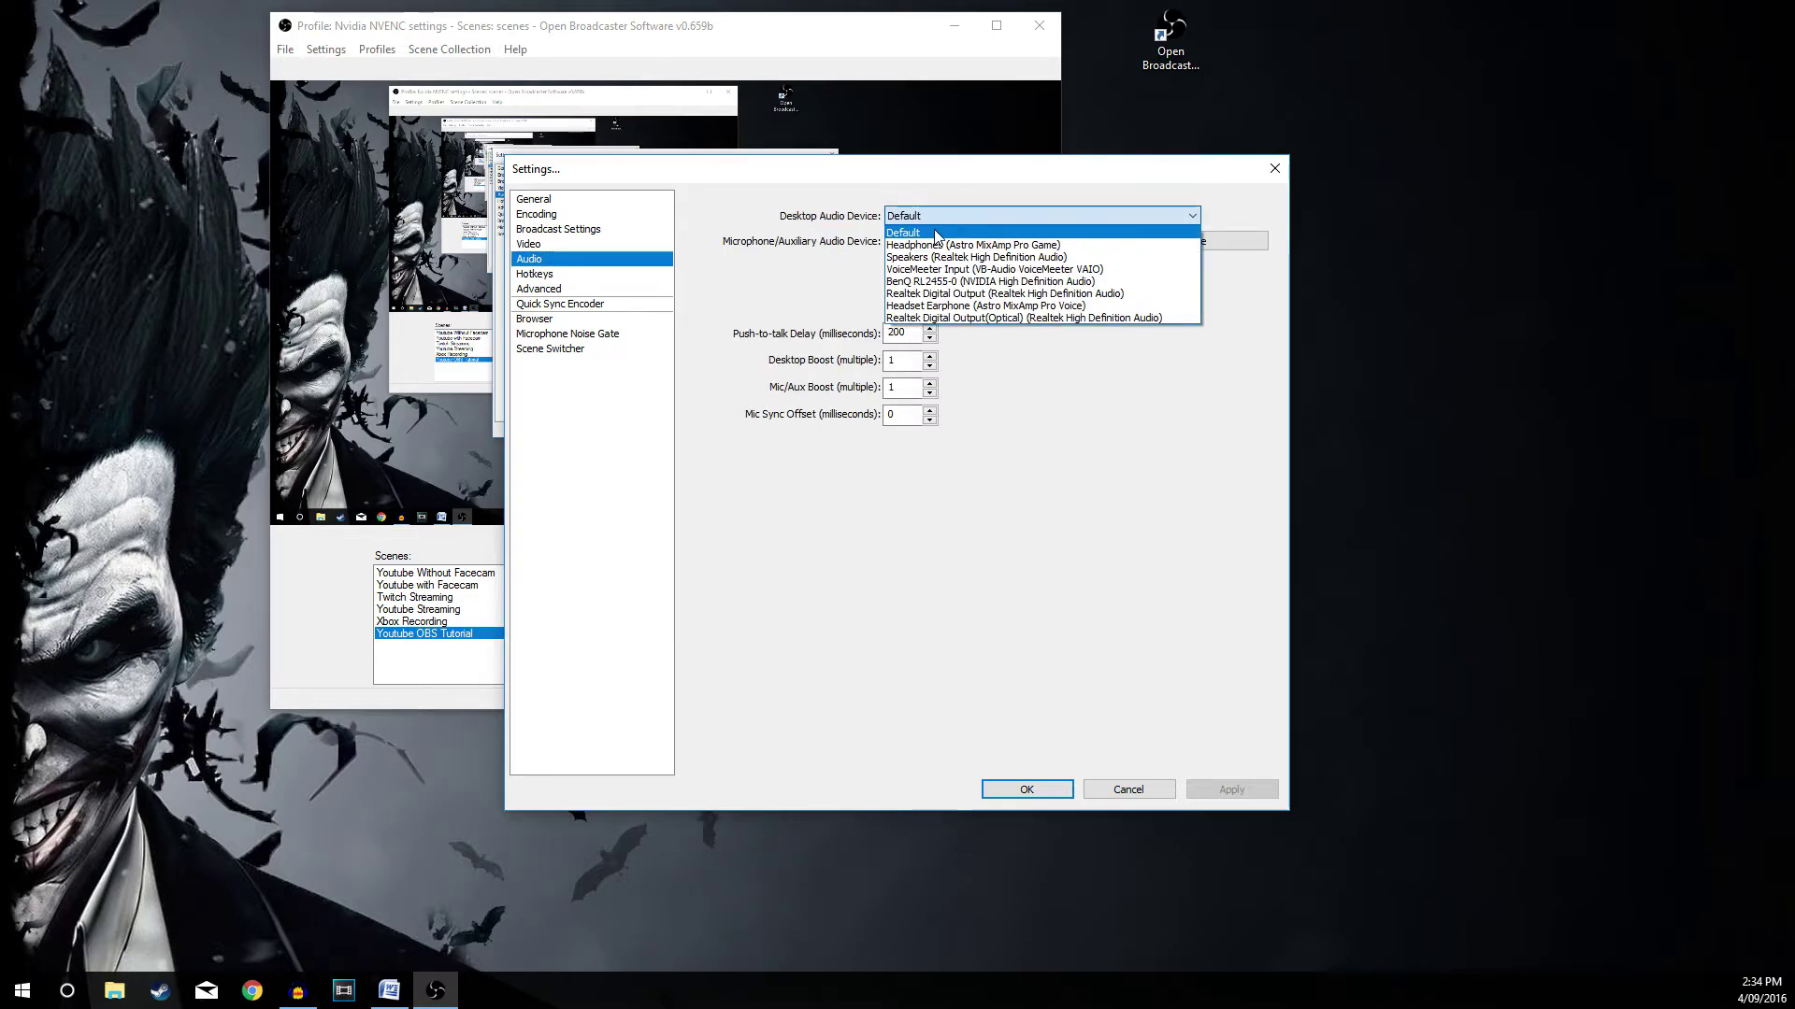
pyautogui.click(958, 241)
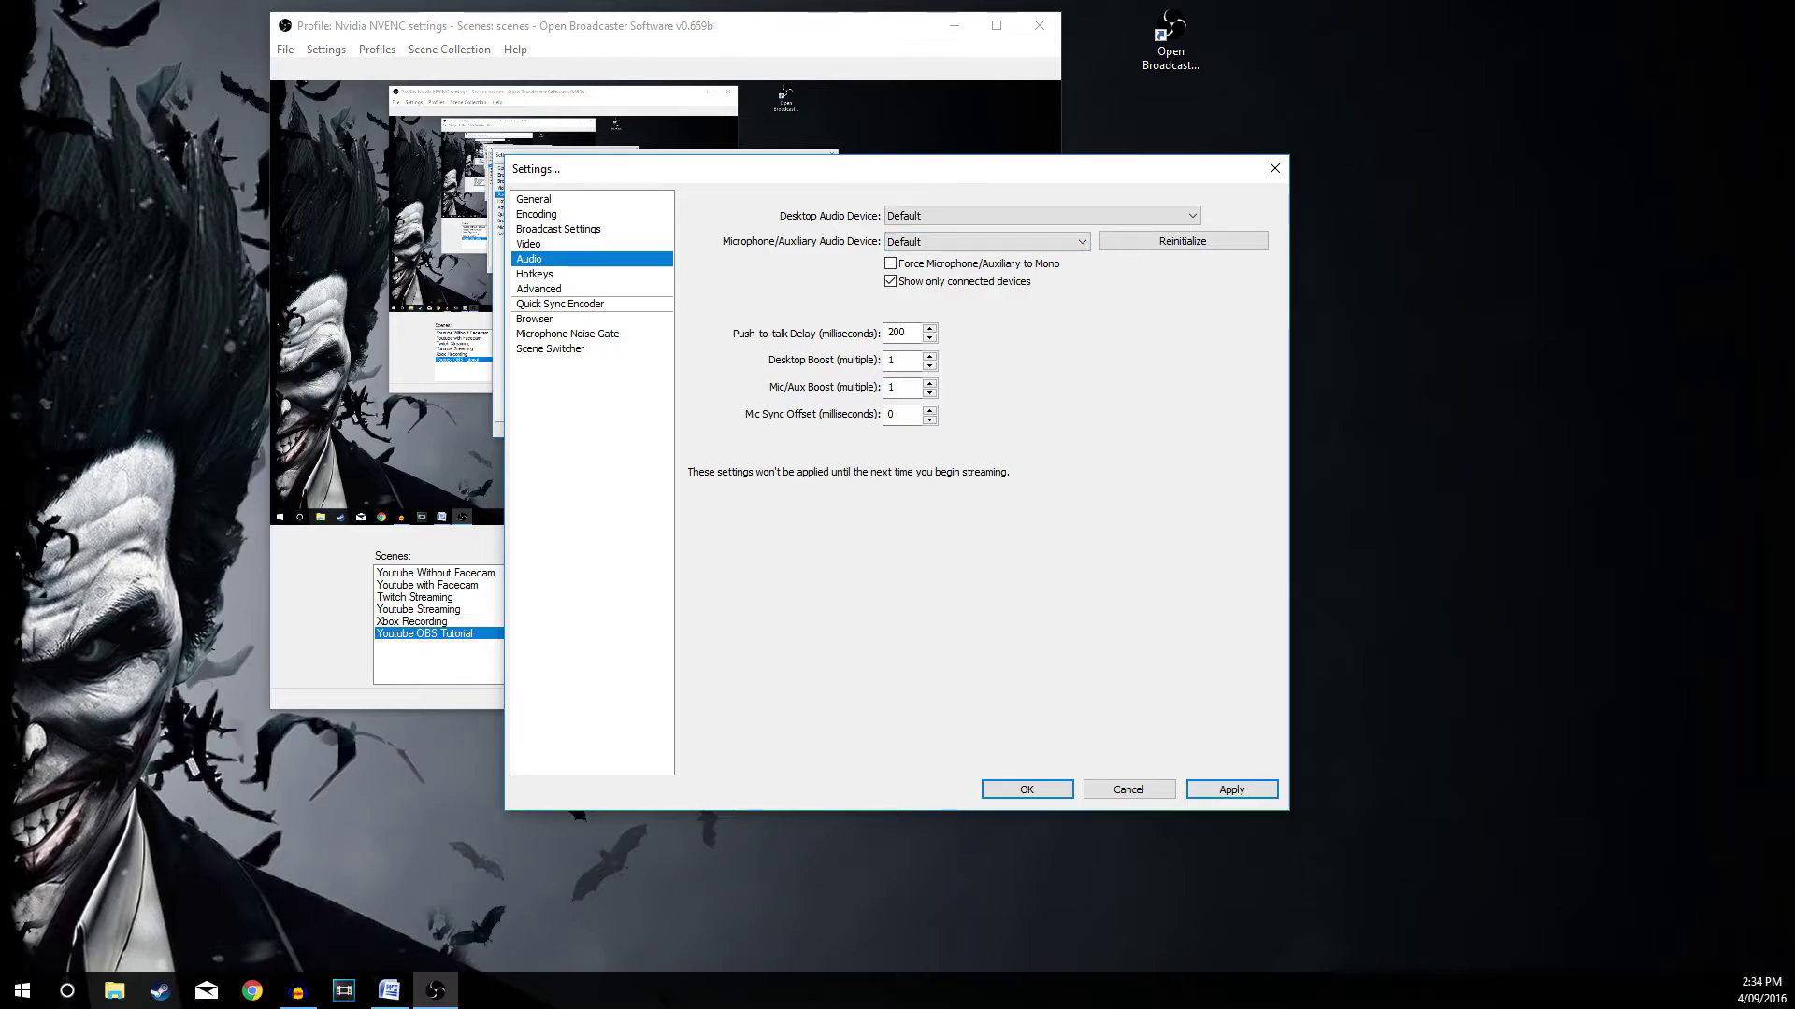
pyautogui.click(920, 217)
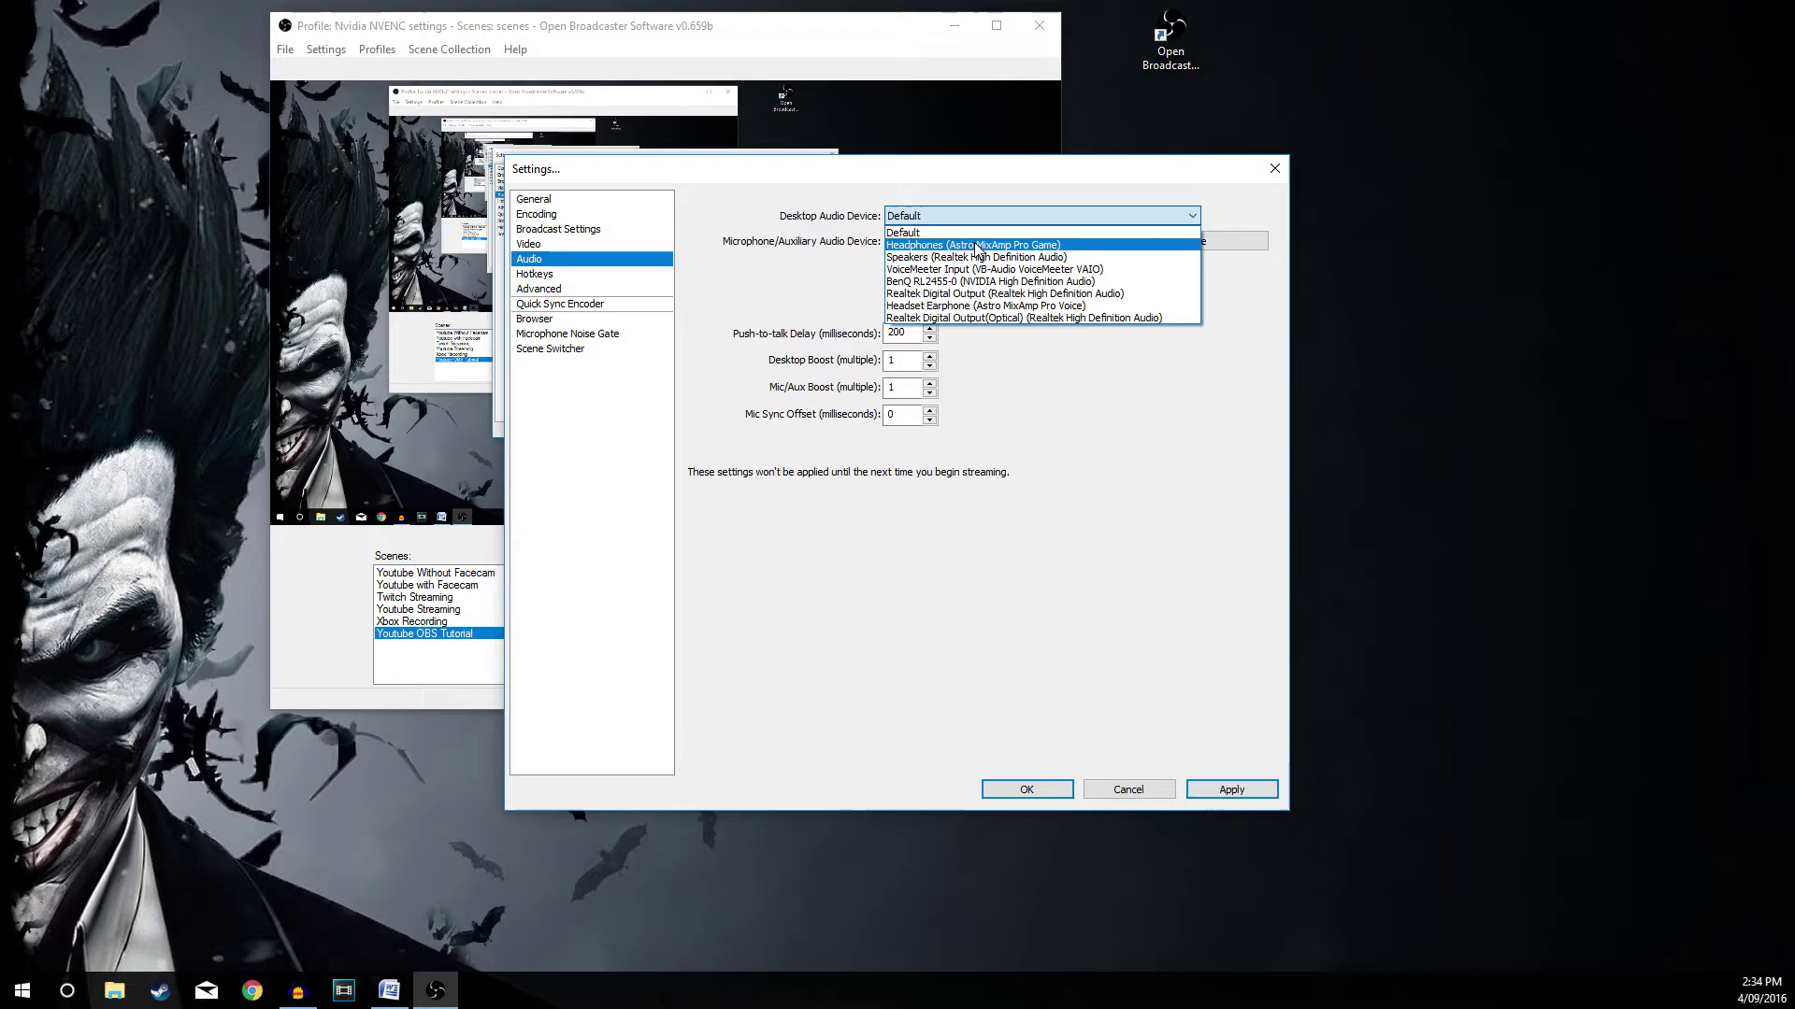
pyautogui.click(946, 245)
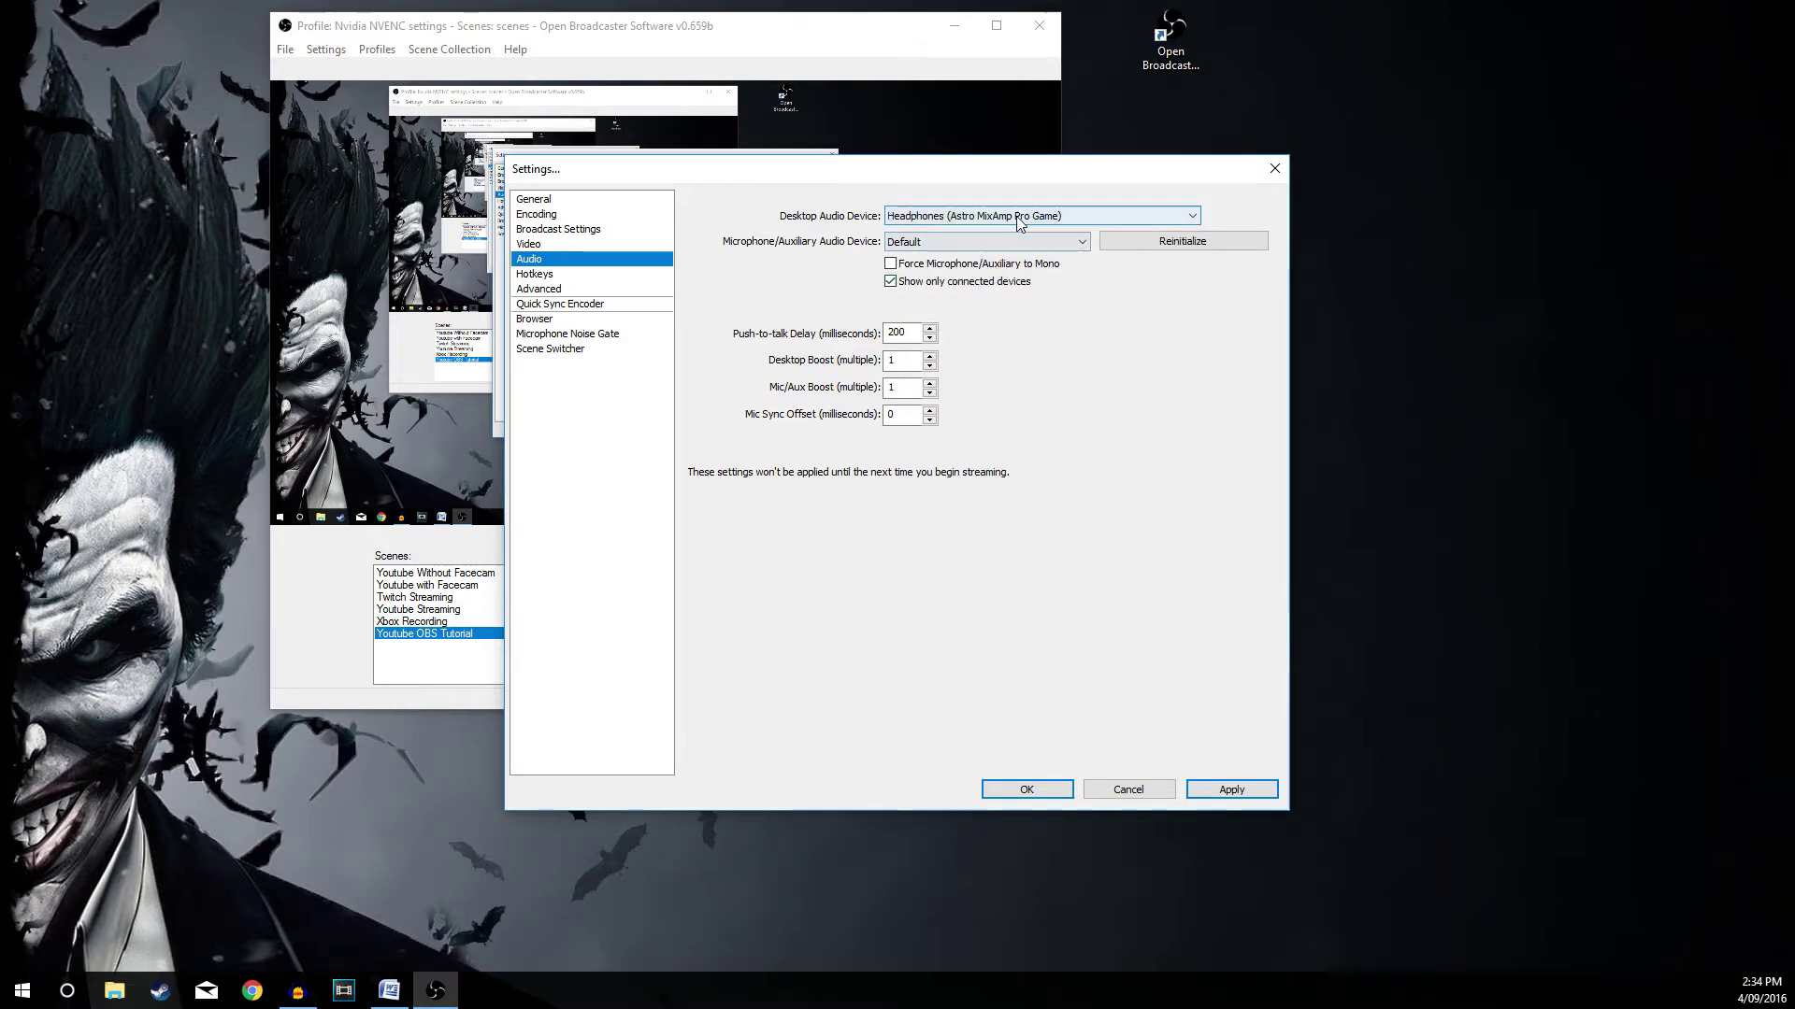
pyautogui.click(1031, 243)
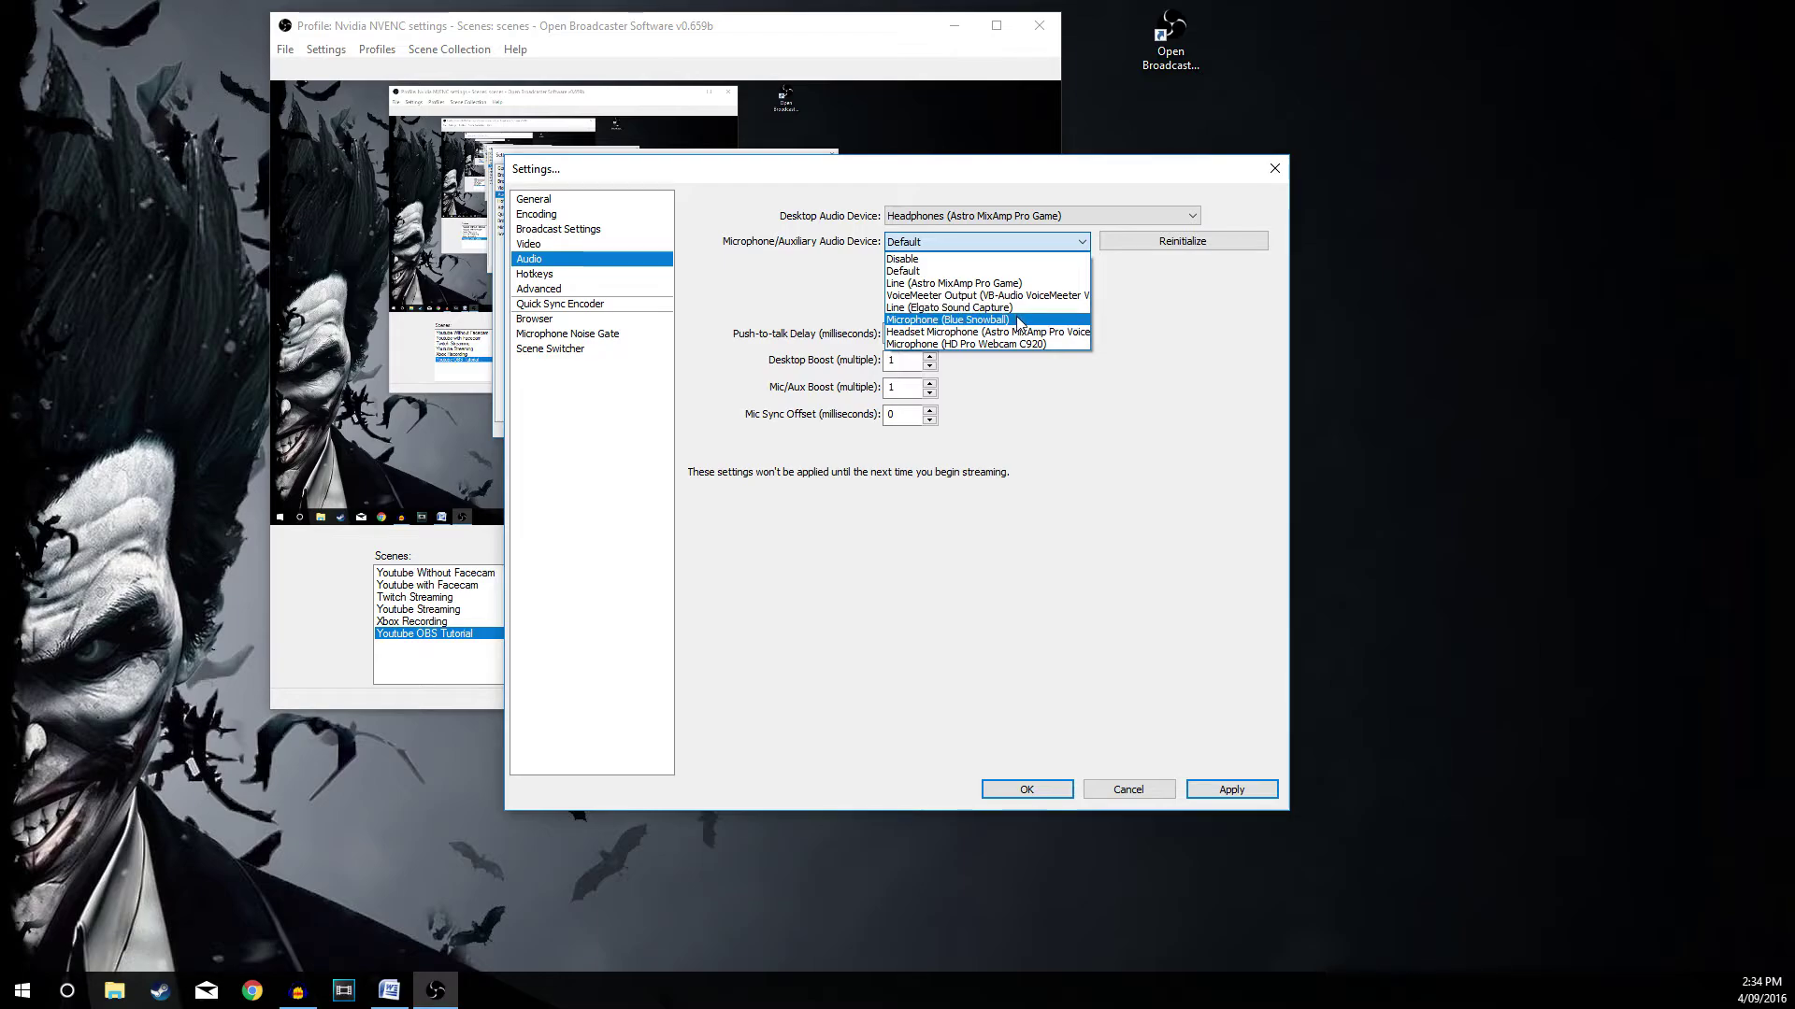
pyautogui.click(1017, 319)
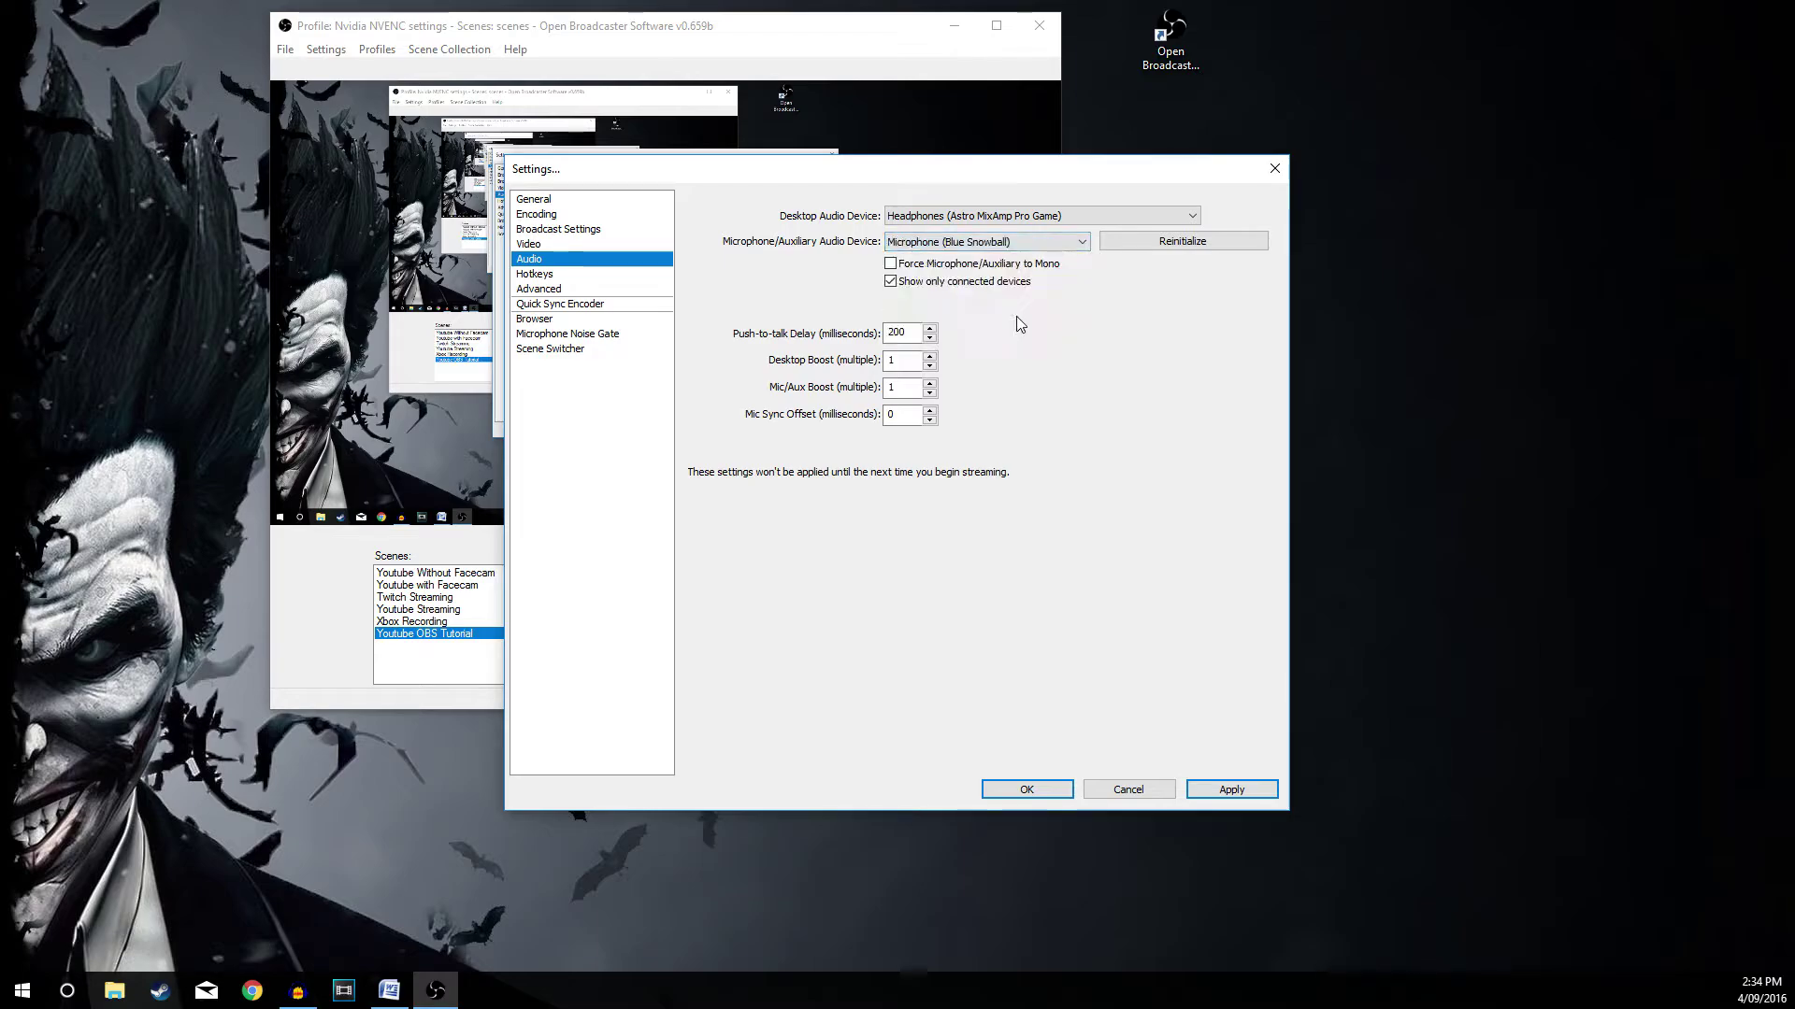
# Raise Mic/Aux Boost from 1 to 2 and apply it.
pyautogui.click(930, 383)
pyautogui.click(1232, 791)
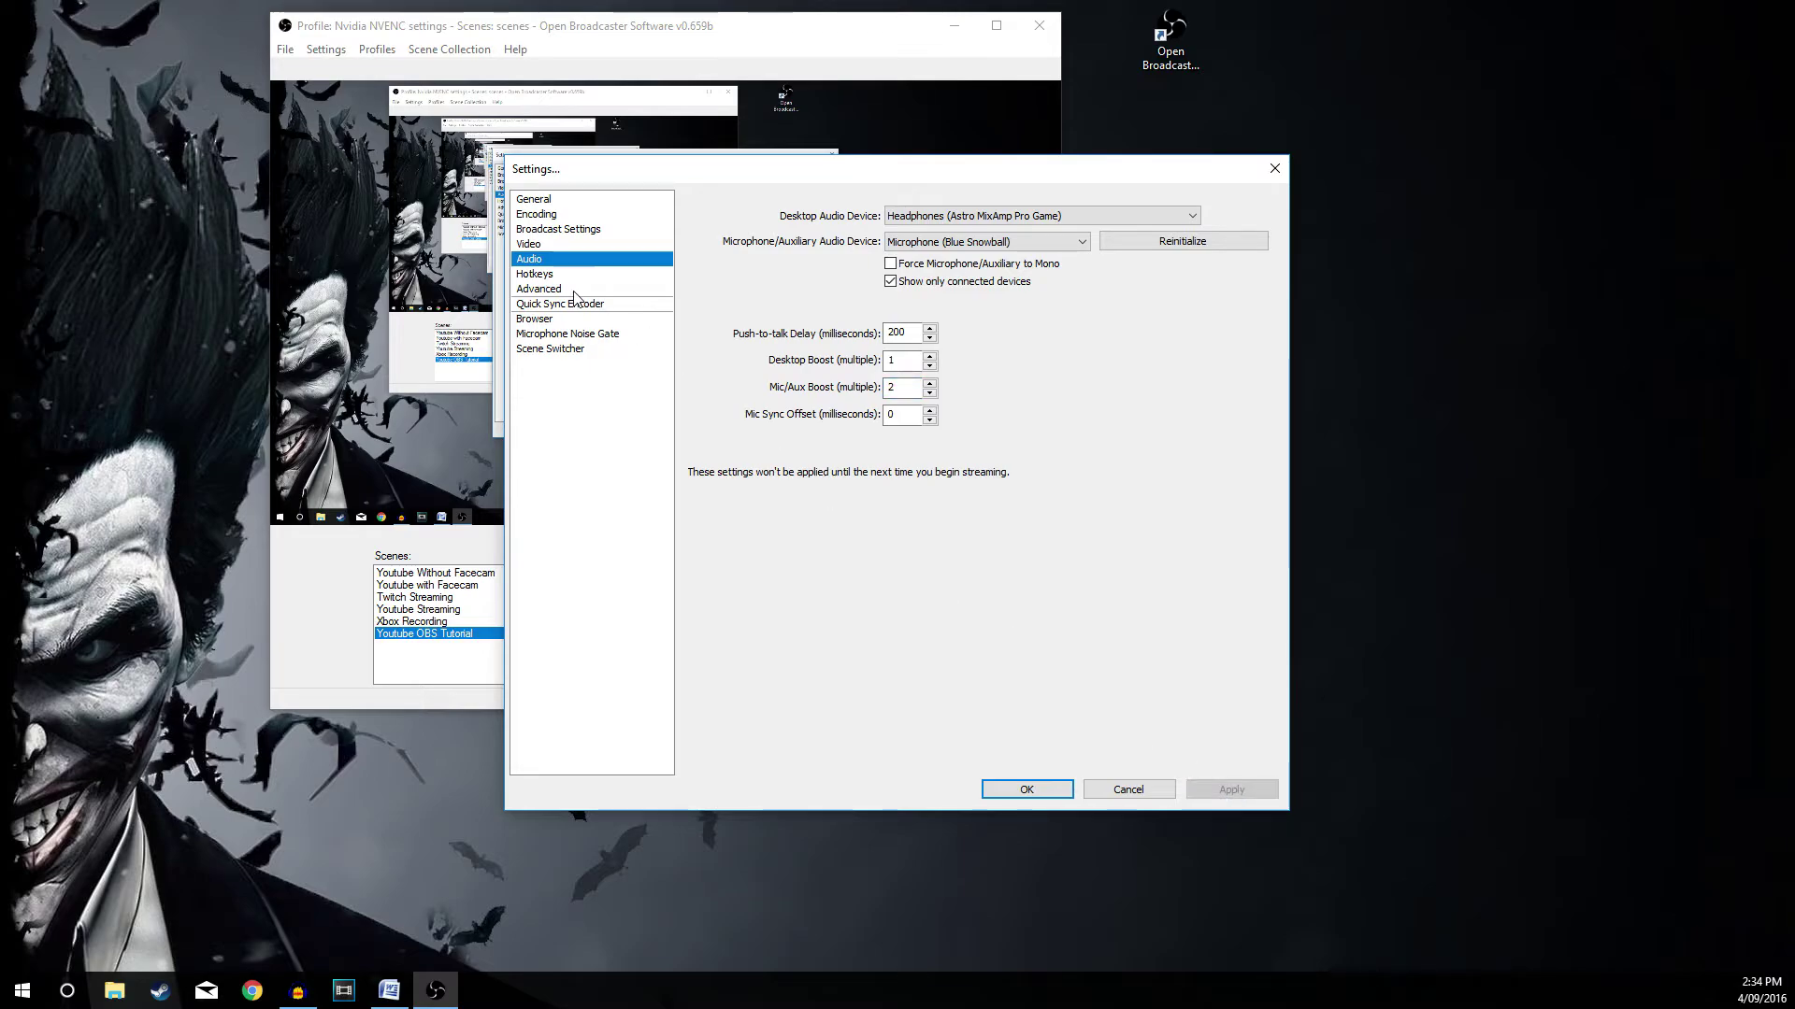
pyautogui.click(540, 278)
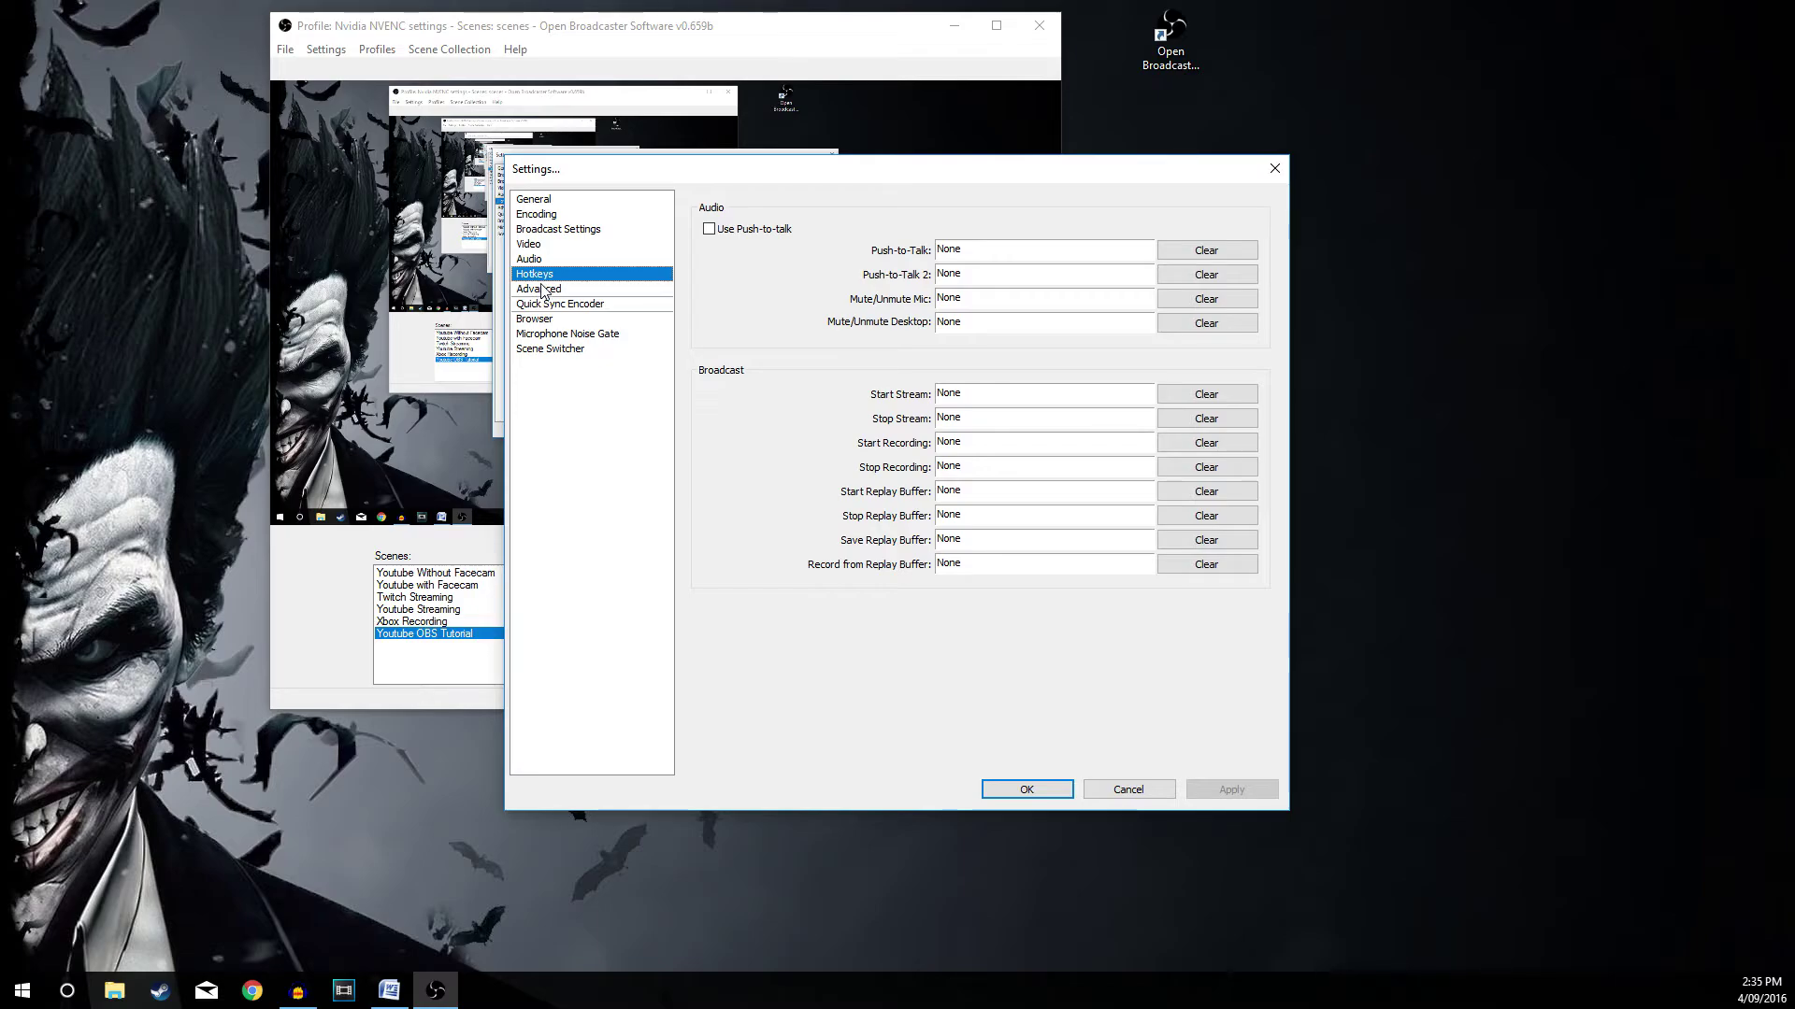
# Review the unassigned hotkeys, then go to the Advanced settings page.
pyautogui.click(540, 289)
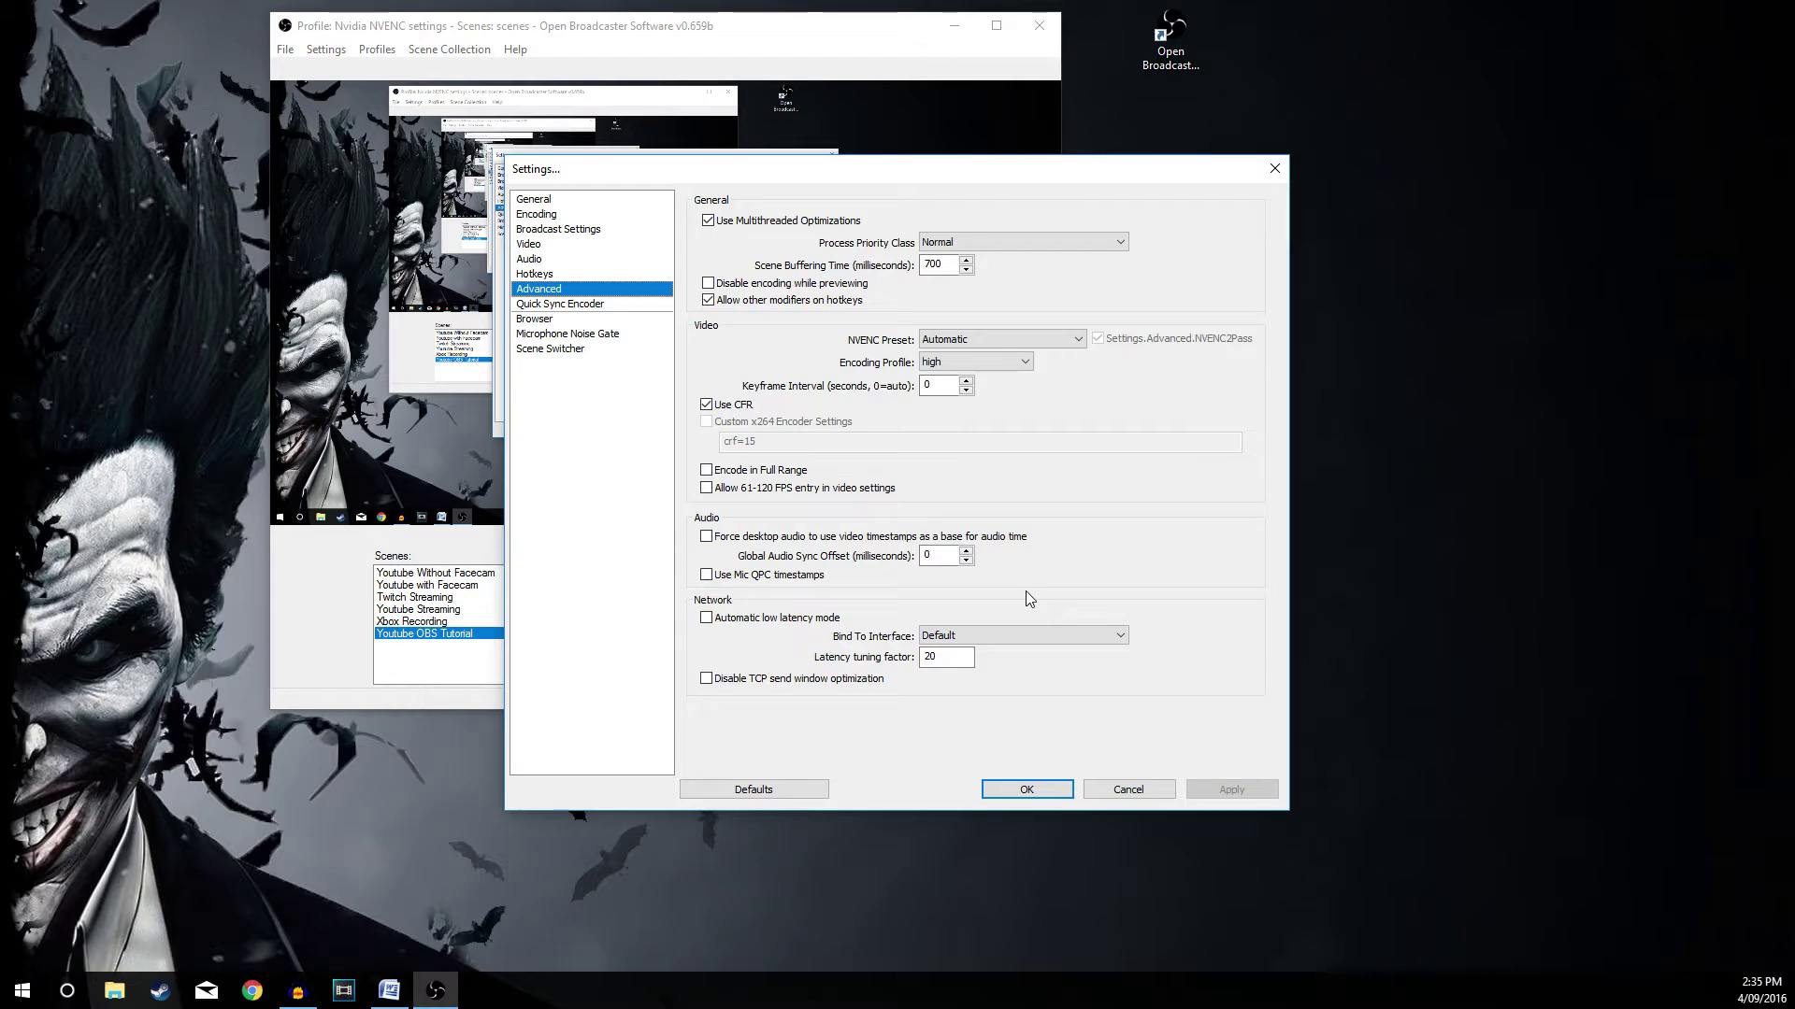
# Restore Advanced defaults and pick the High Quality NVENC preset, enabling two-pass.
pyautogui.click(748, 790)
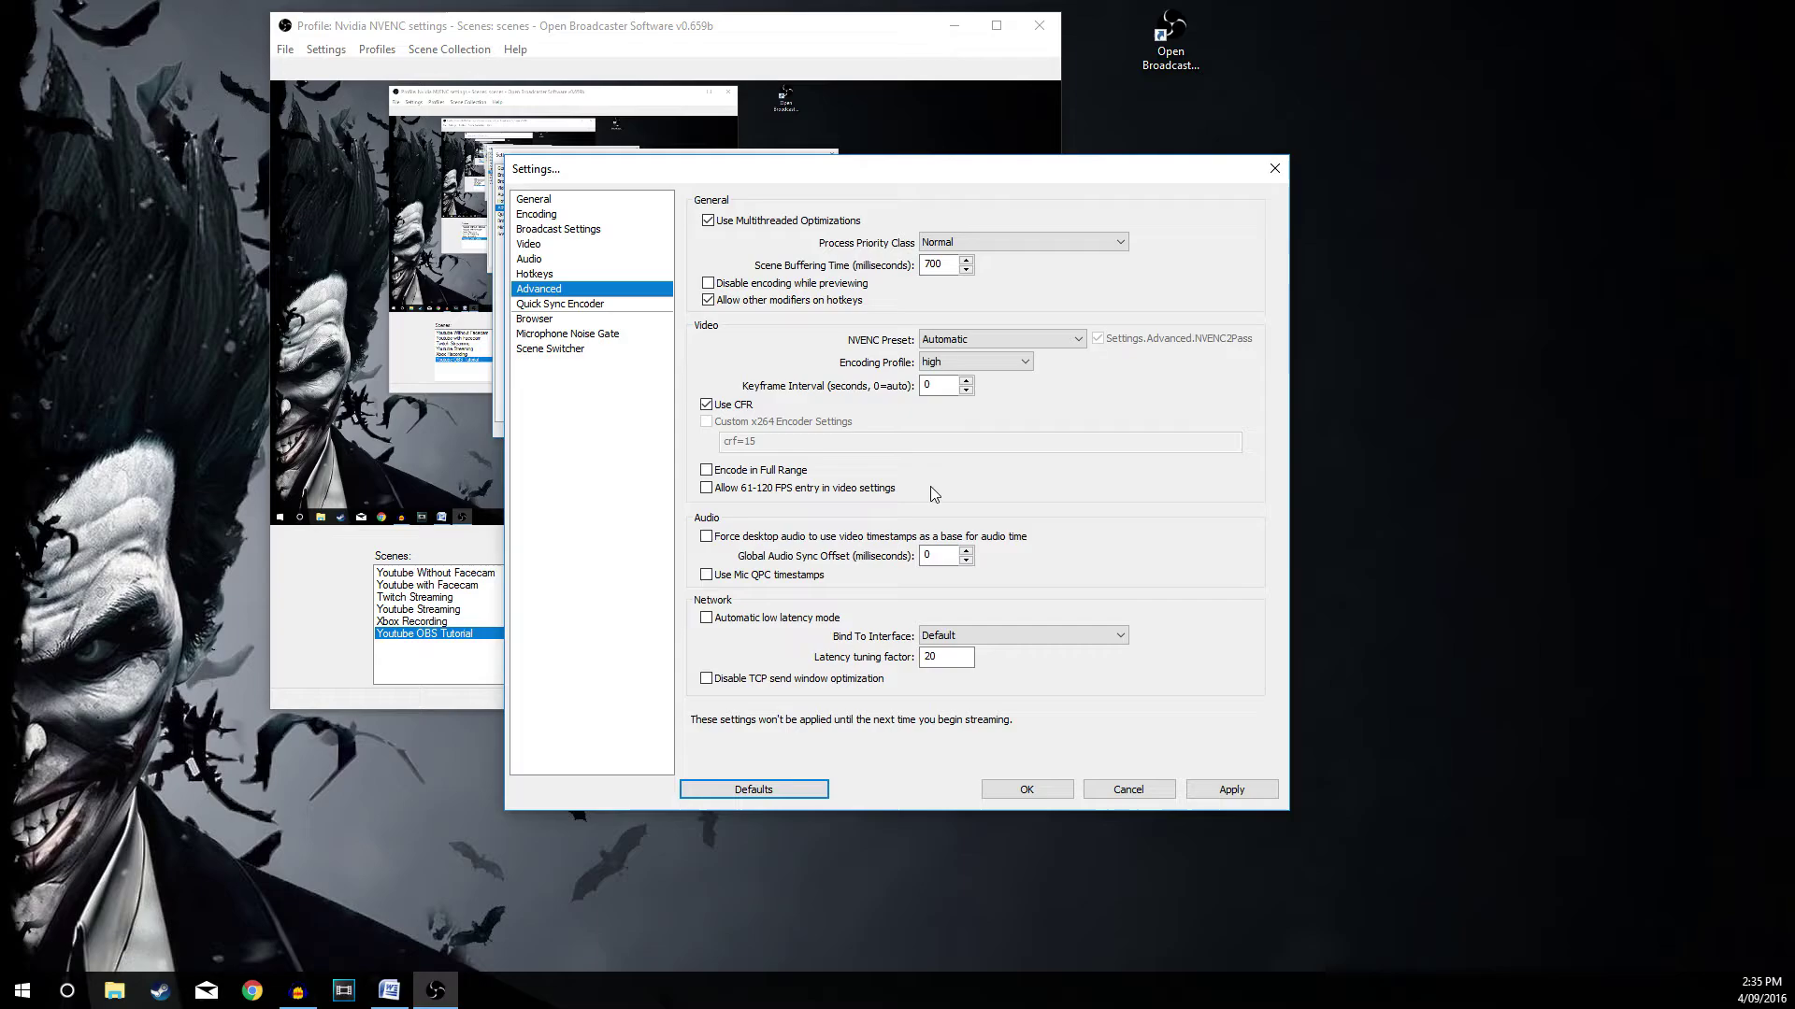
pyautogui.click(953, 344)
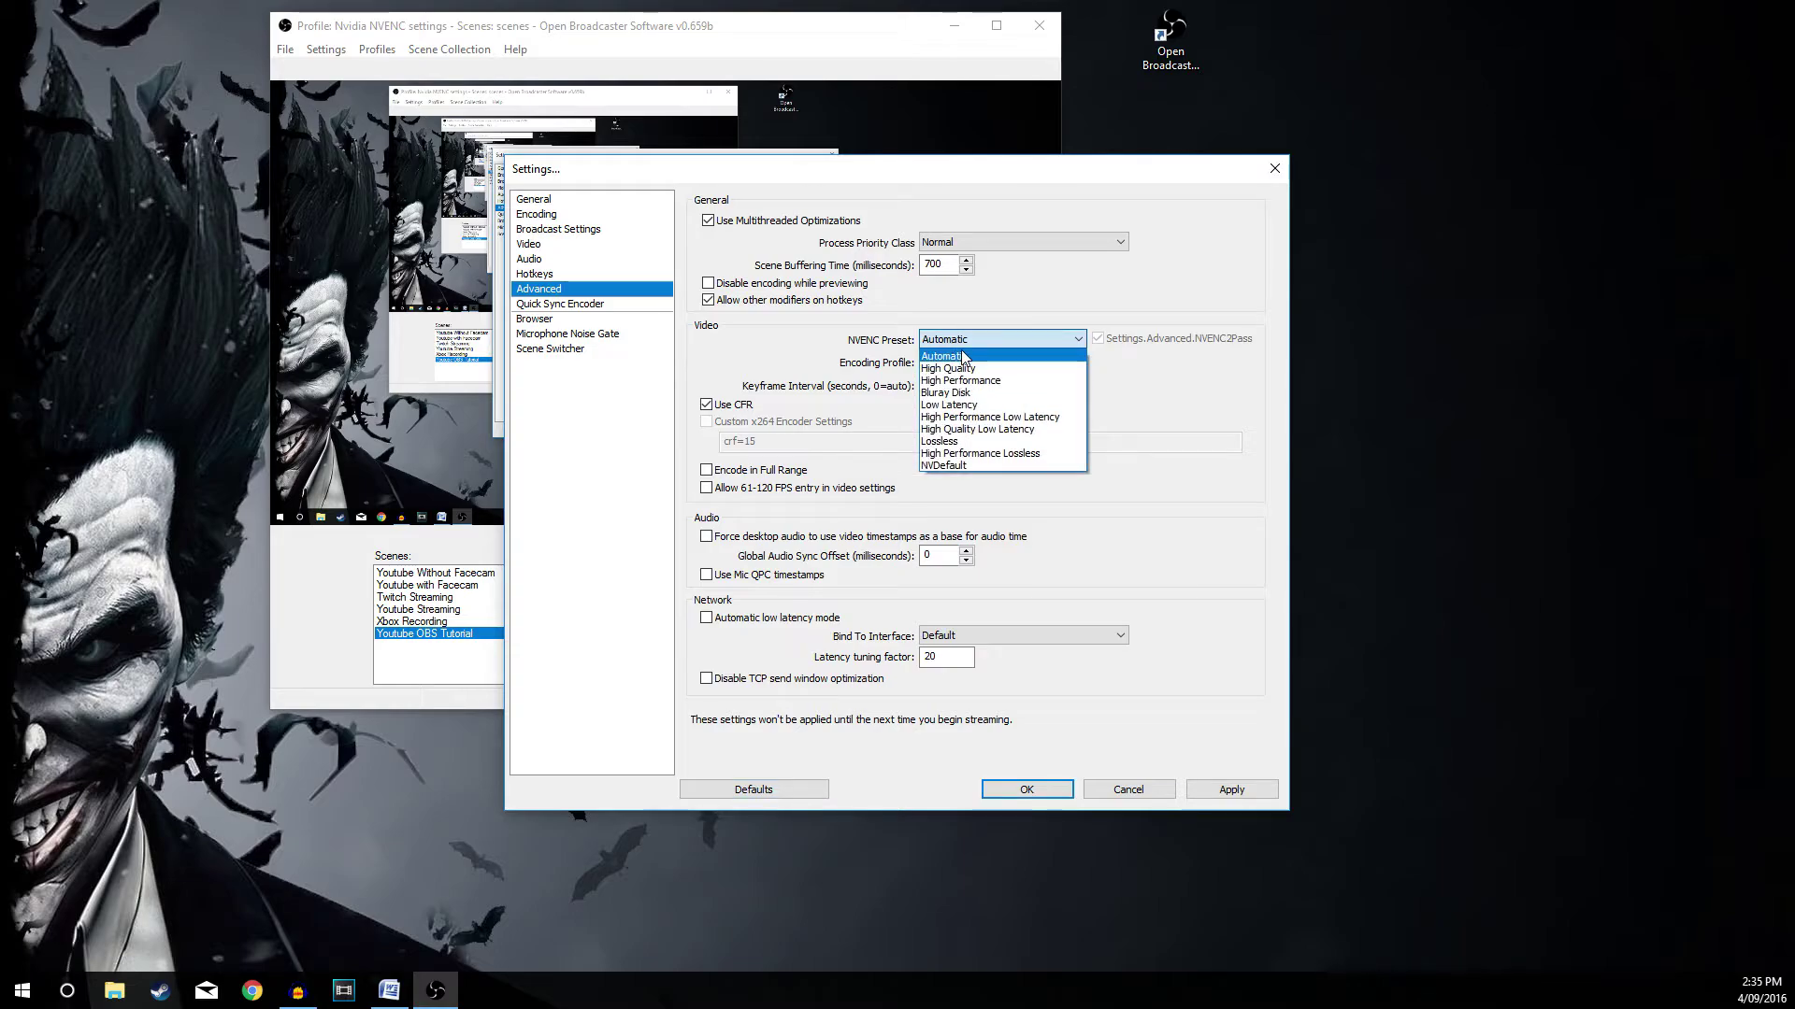
pyautogui.click(969, 374)
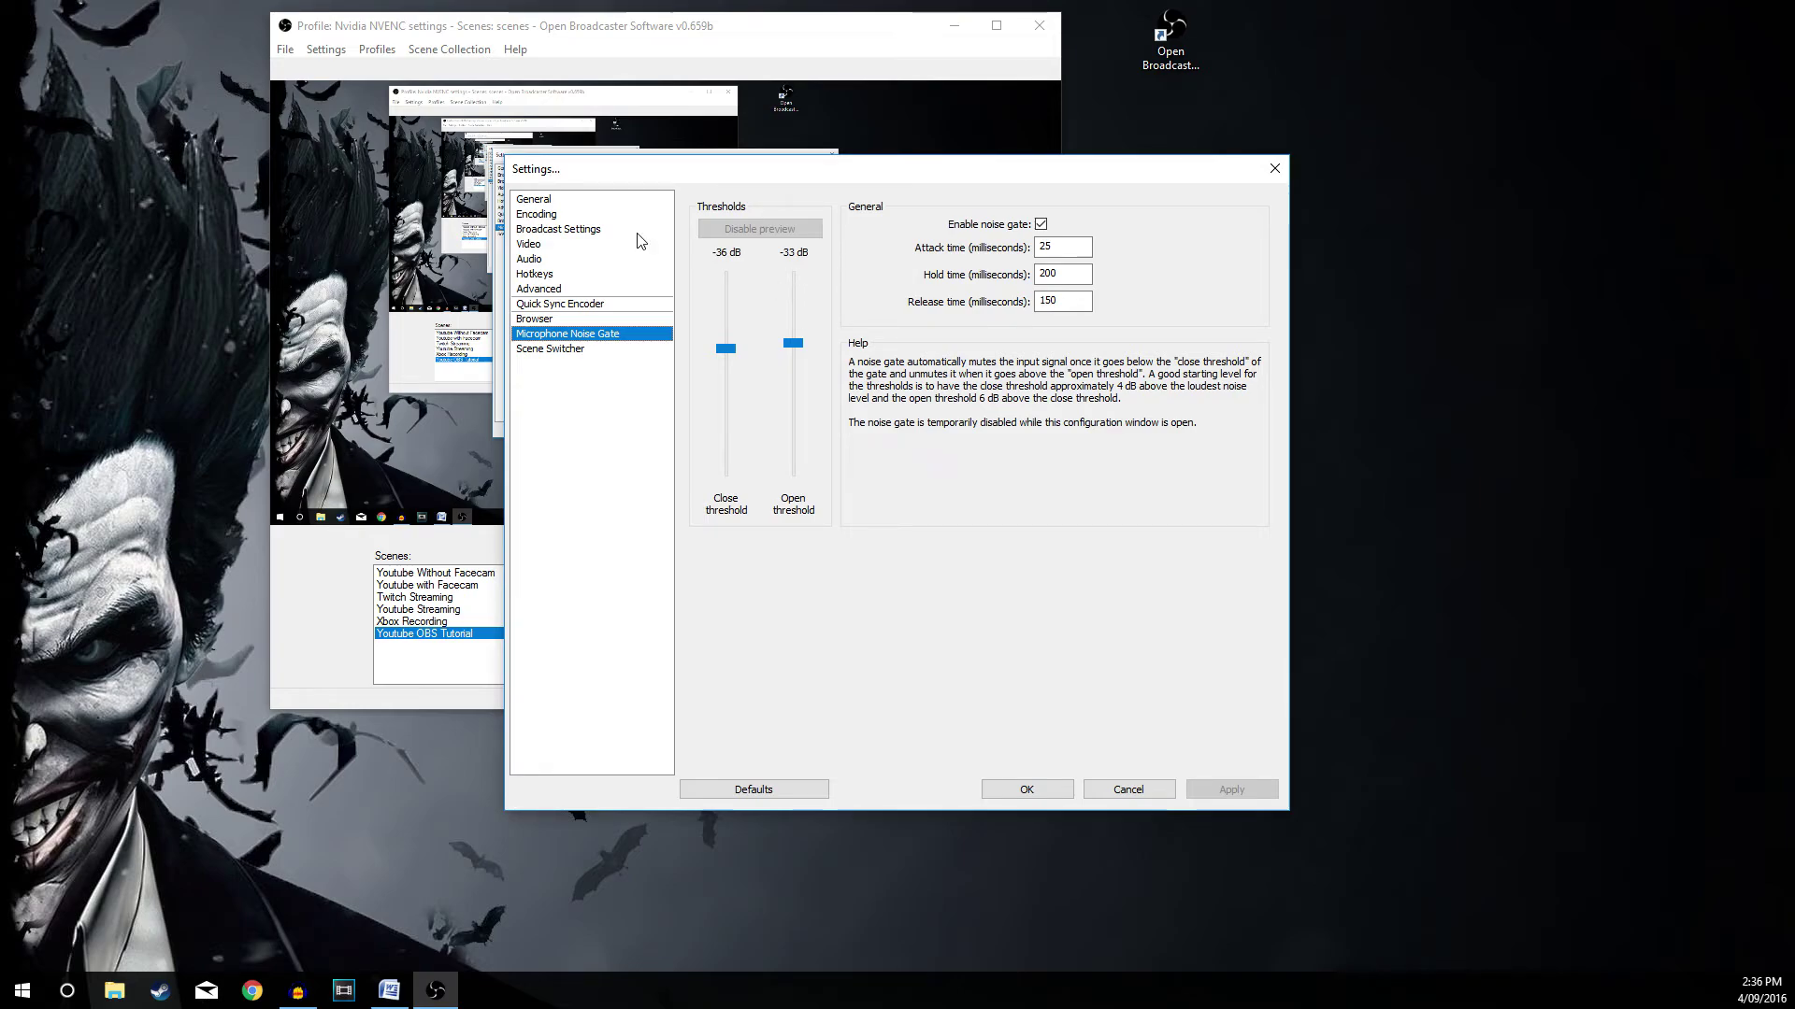
# Change the encoding Max Bitrate to 20000 and apply it.
pyautogui.click(540, 217)
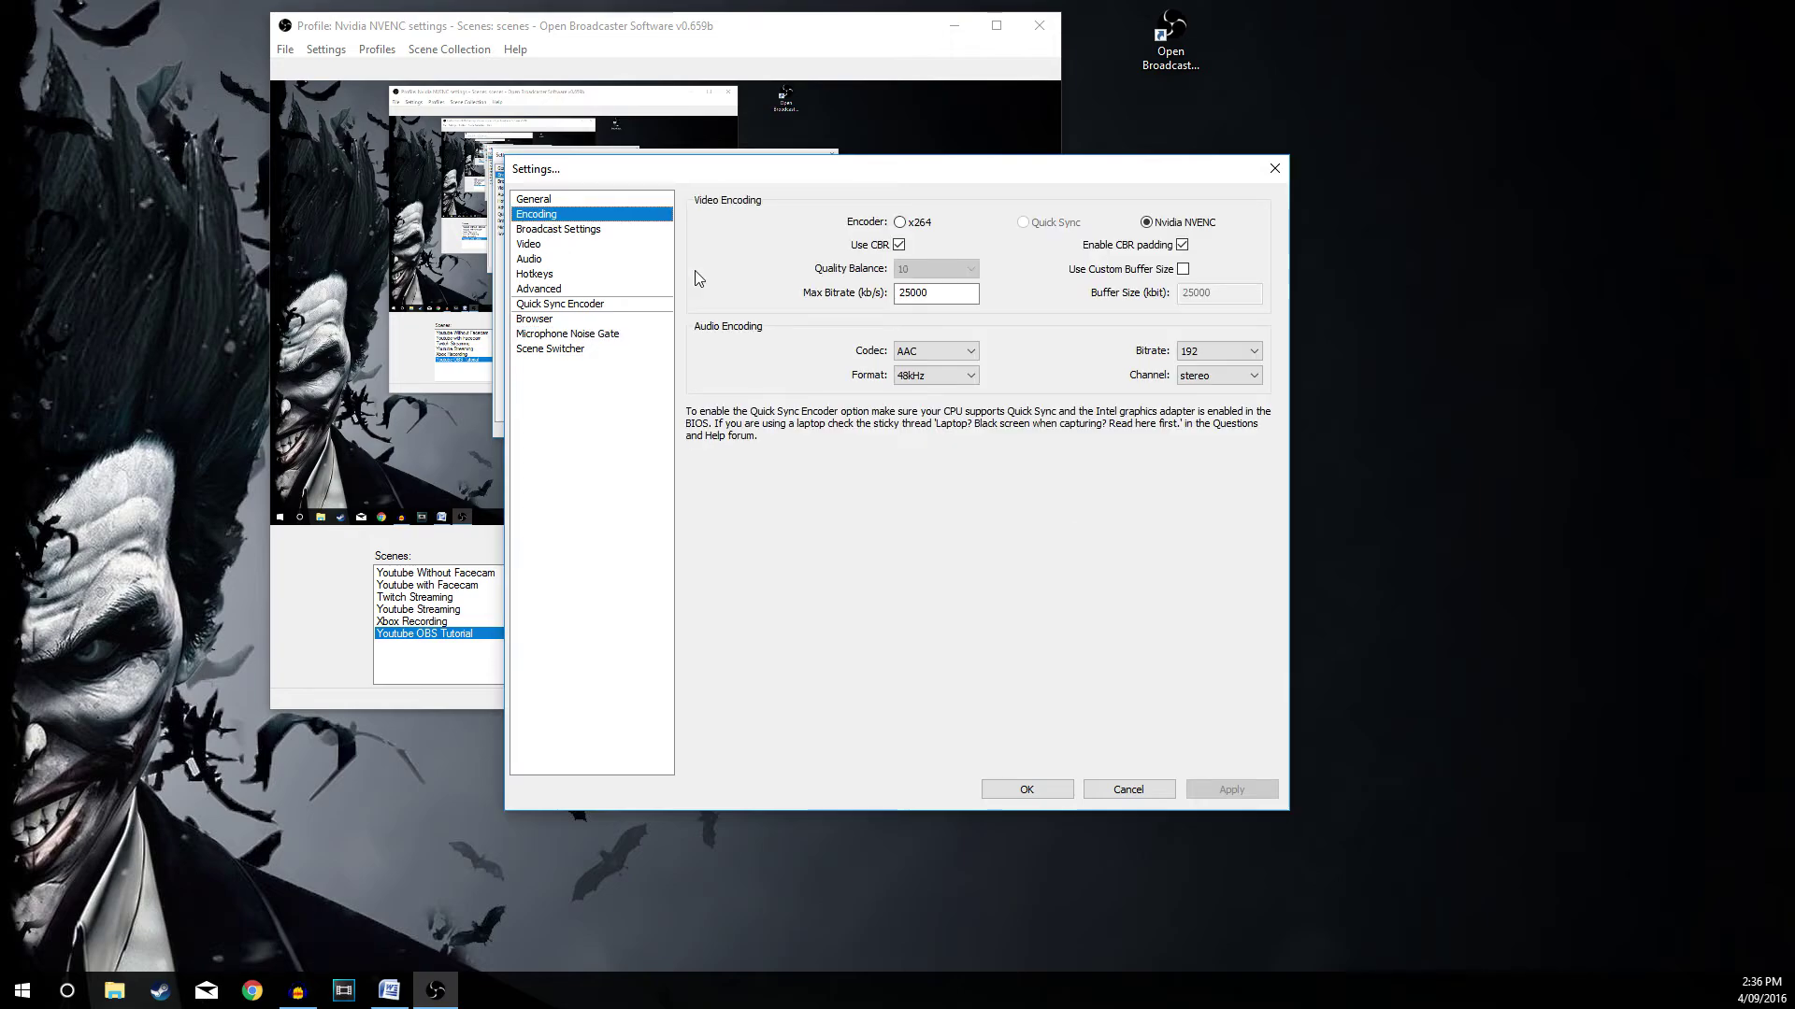
pyautogui.click(944, 292)
pyautogui.moveTo(929, 293); pyautogui.dragTo(903, 292)
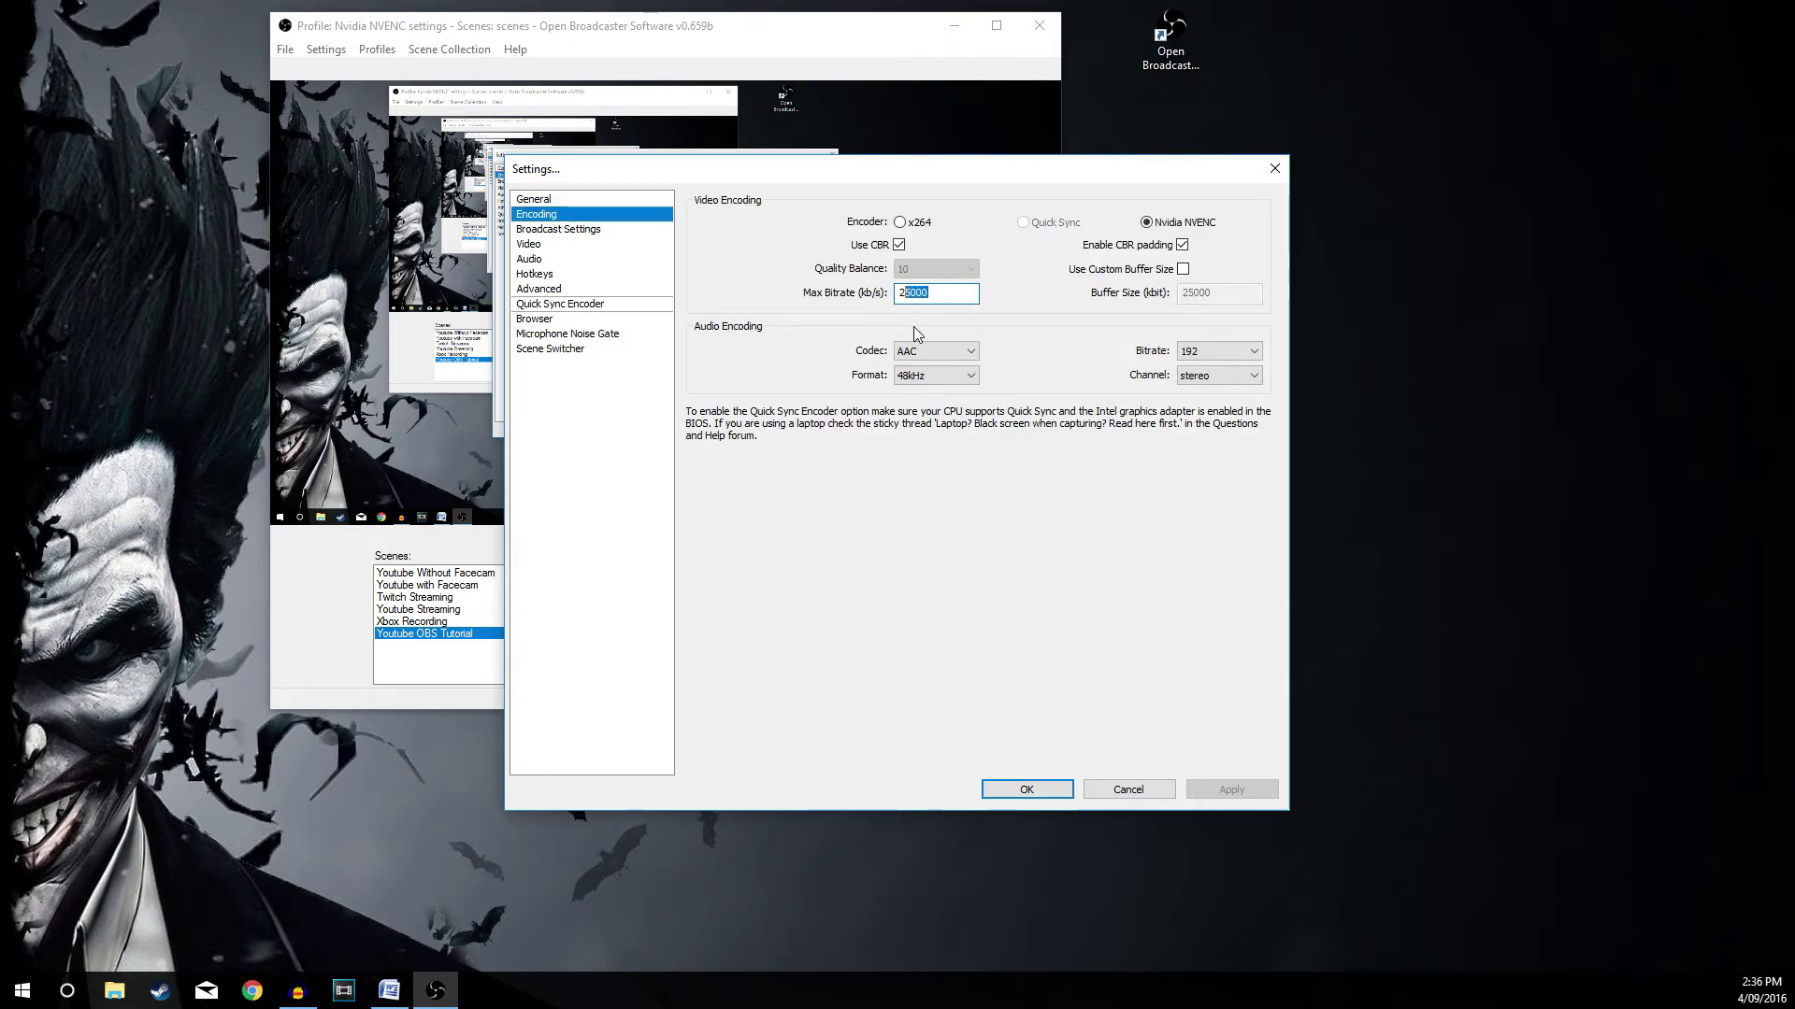
pyautogui.write('0000')
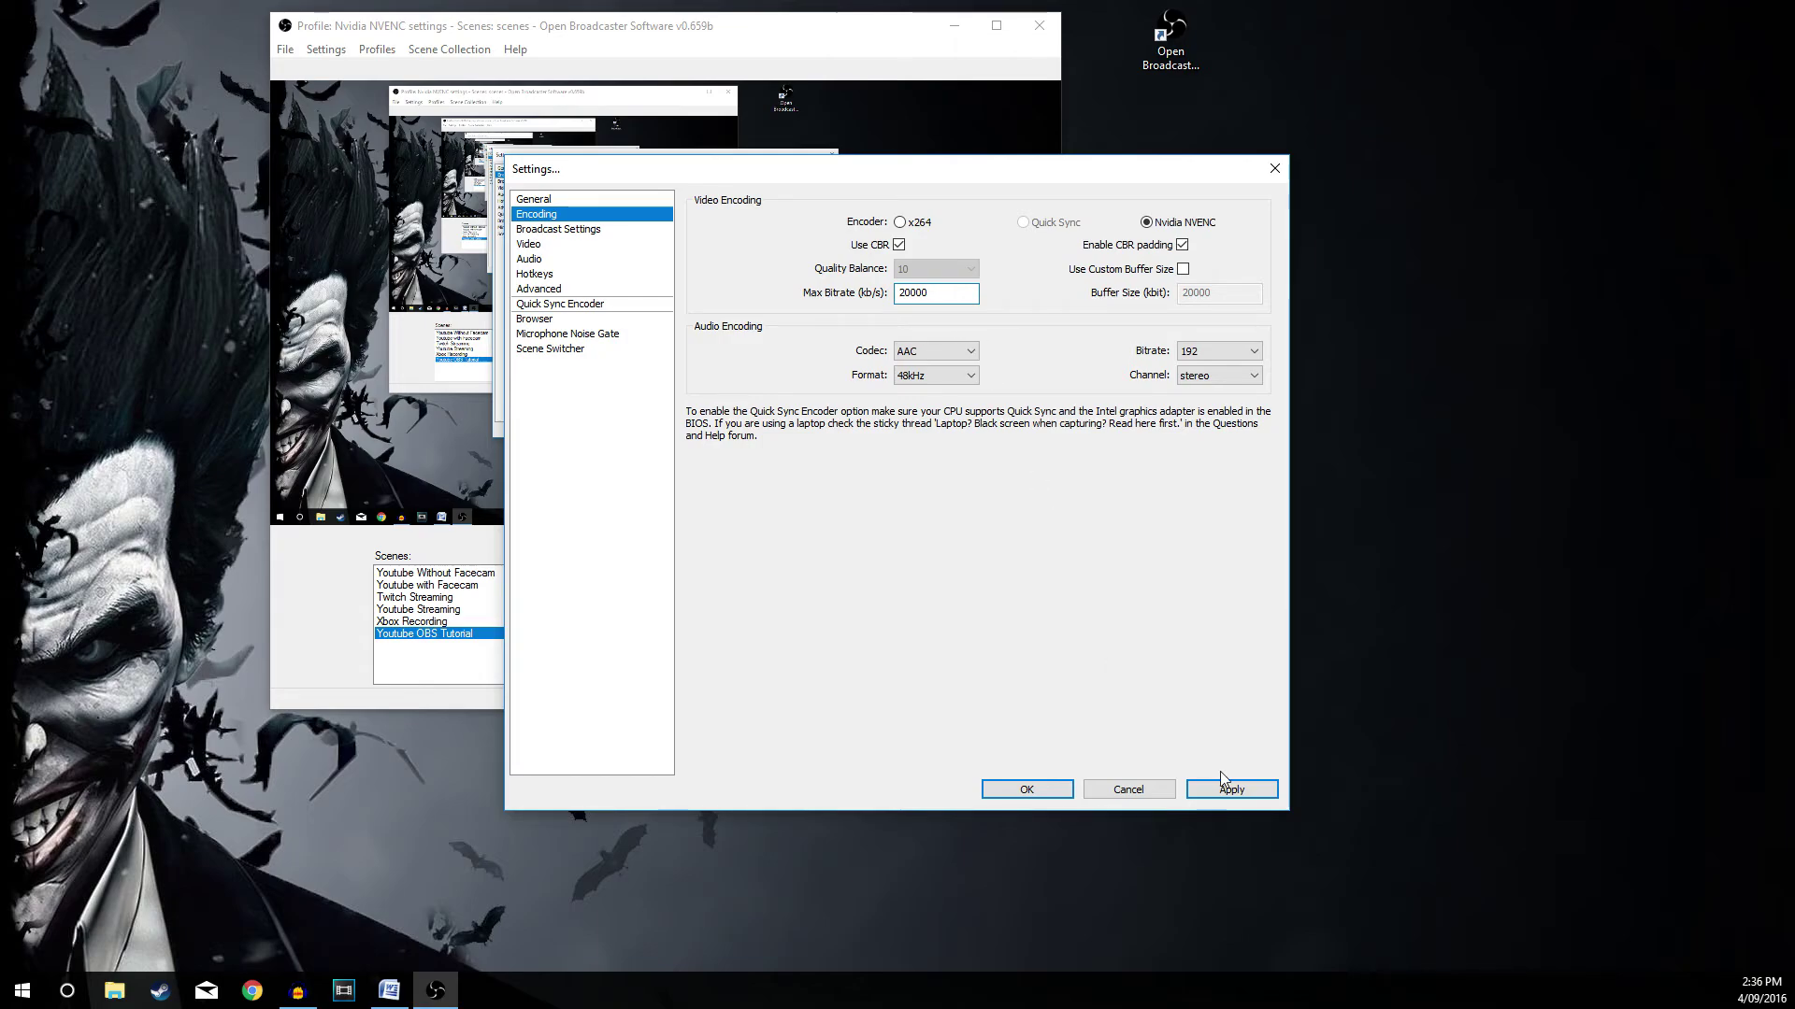
pyautogui.click(1230, 793)
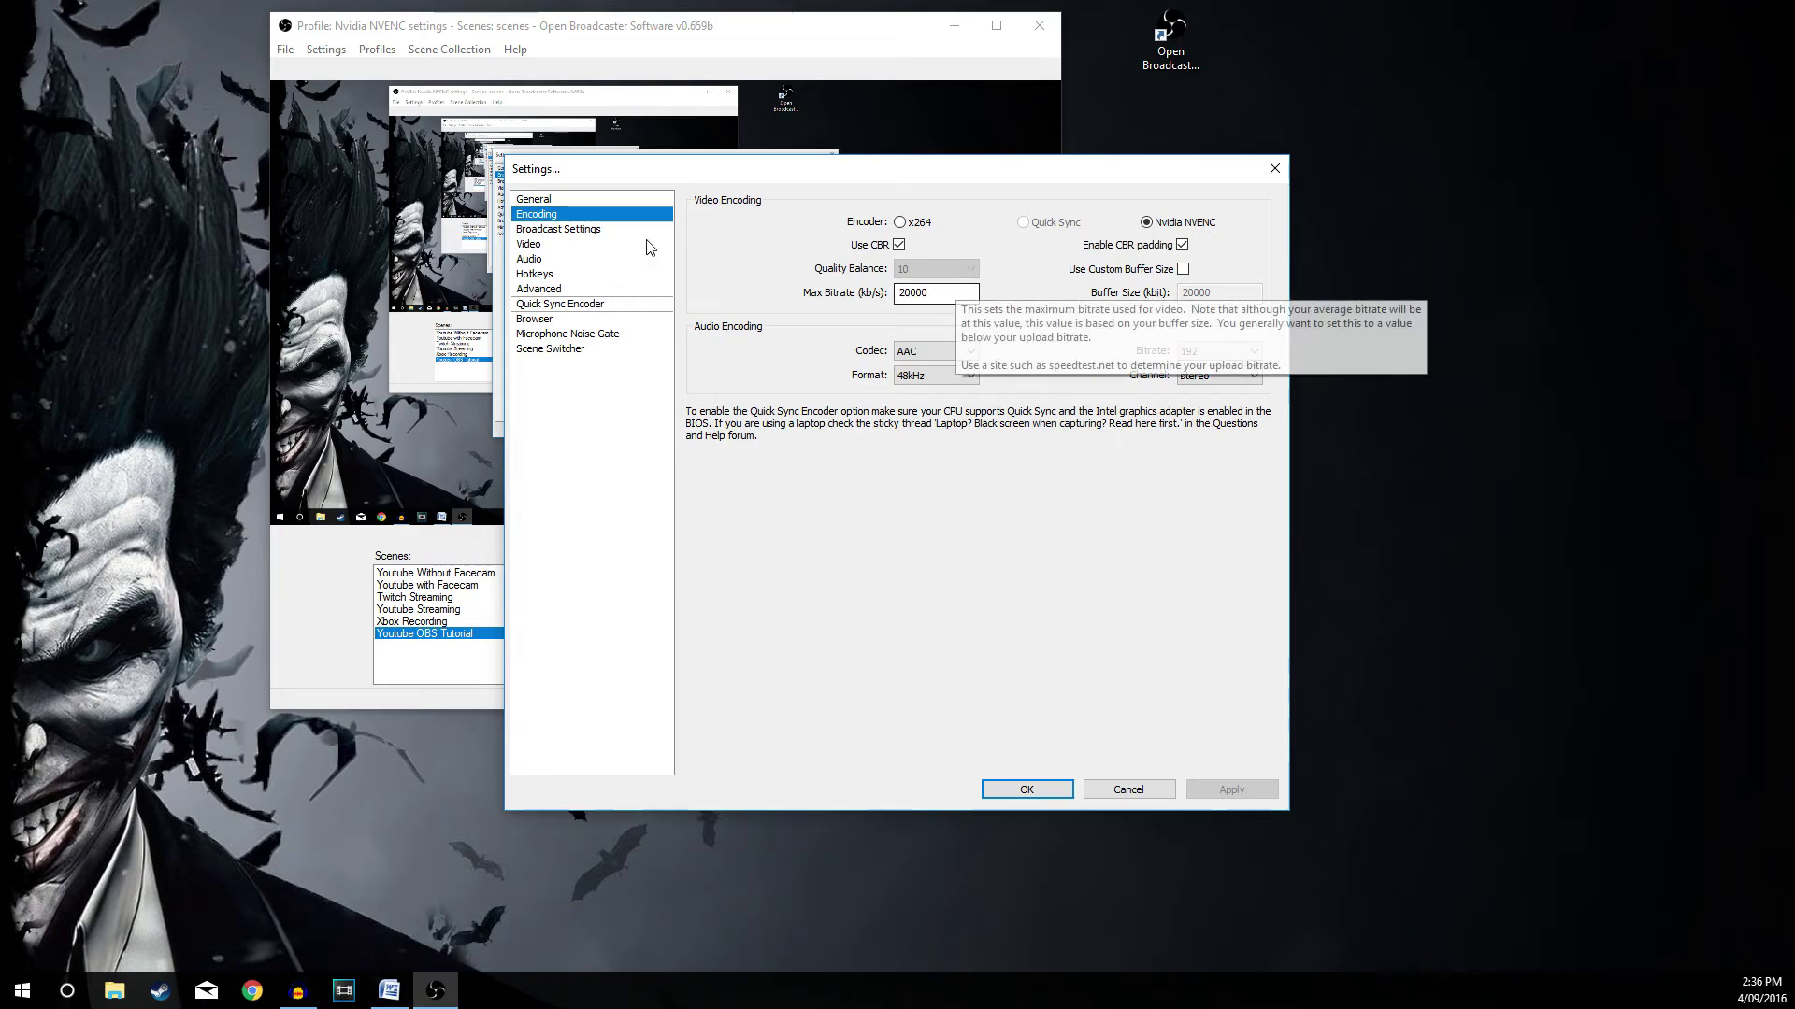
# Lower the Video FPS from 60 to 30 and apply it.
pyautogui.click(533, 248)
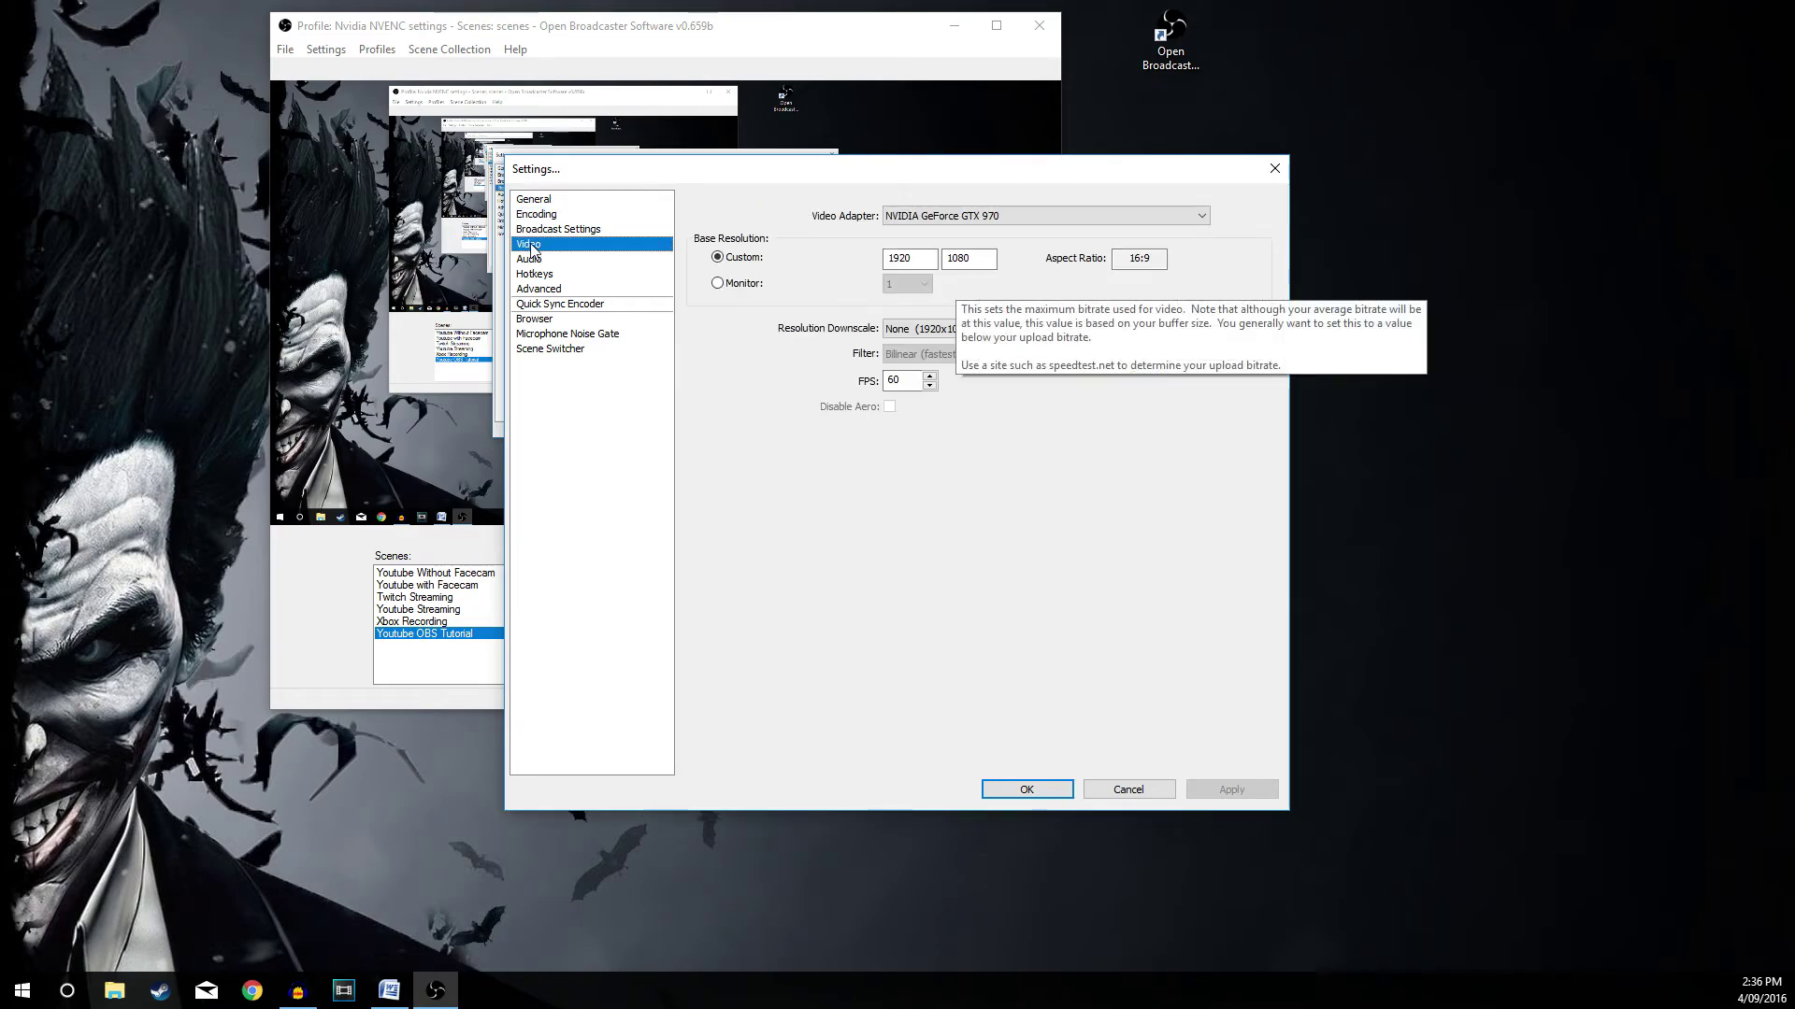
pyautogui.doubleClick(893, 382)
pyautogui.write('30')
pyautogui.click(1230, 790)
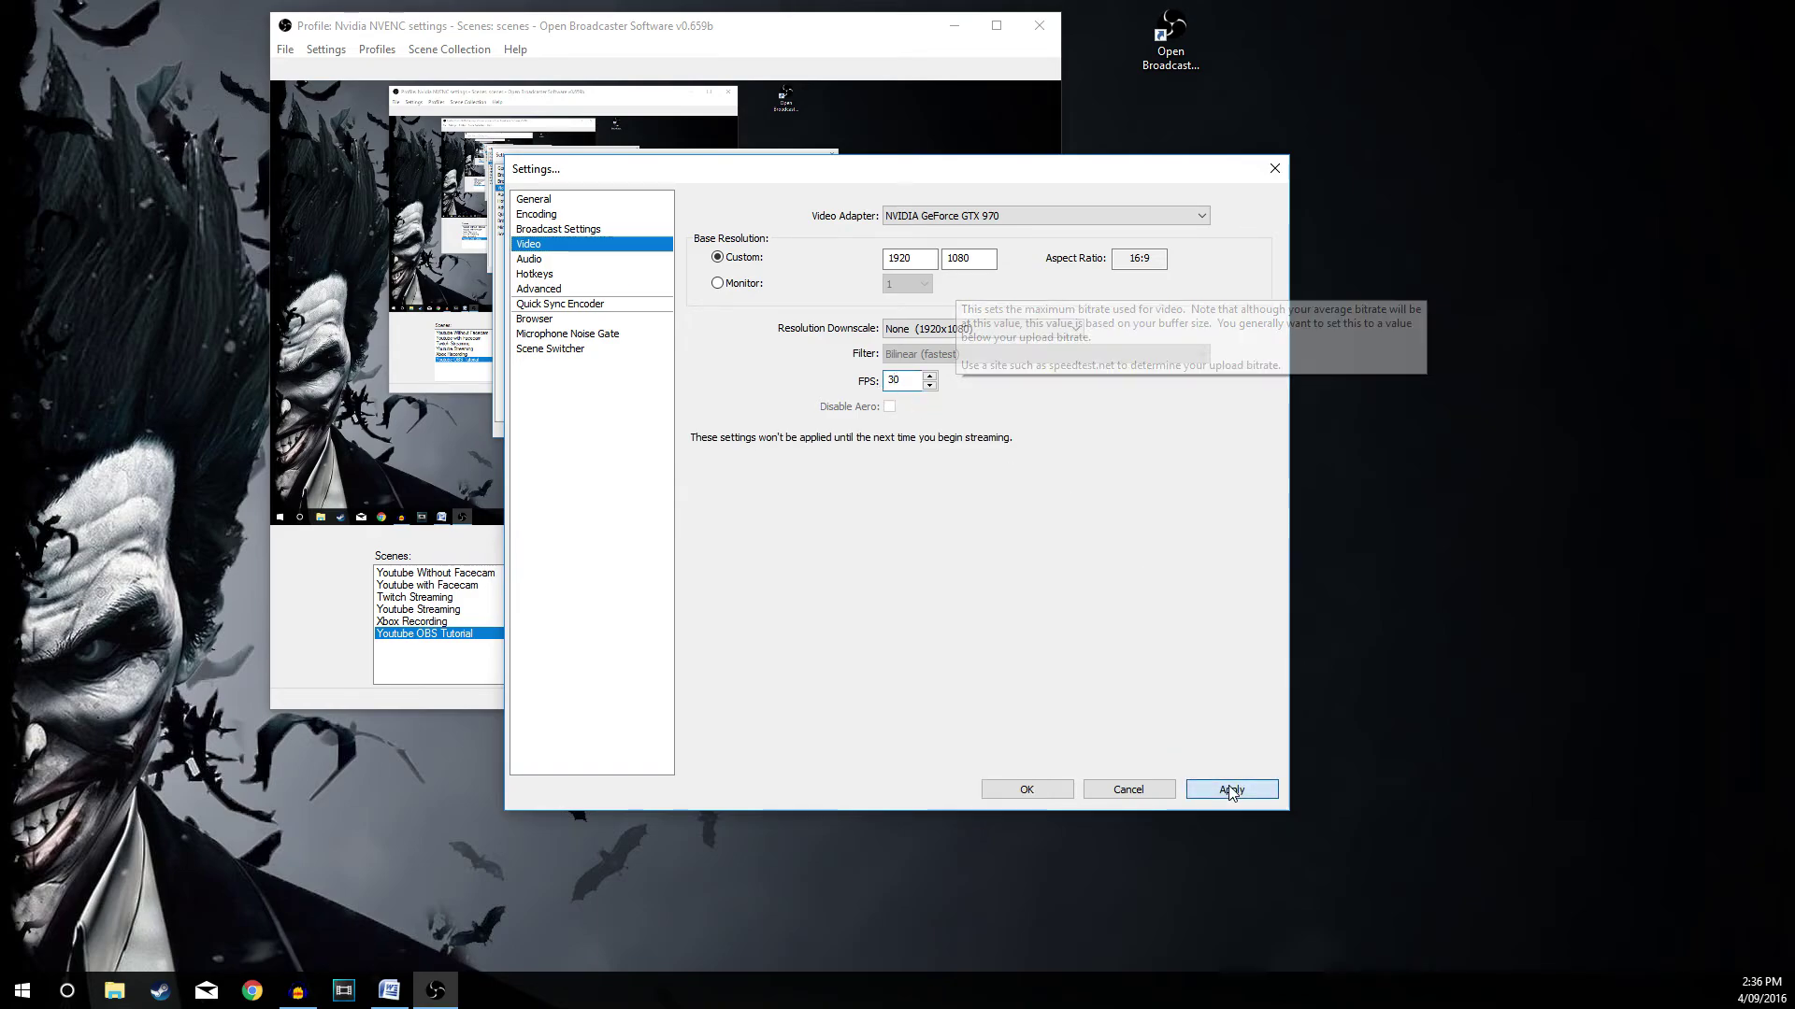
# Switch the Advanced NVENC preset to High Performance and apply it.
pyautogui.click(533, 289)
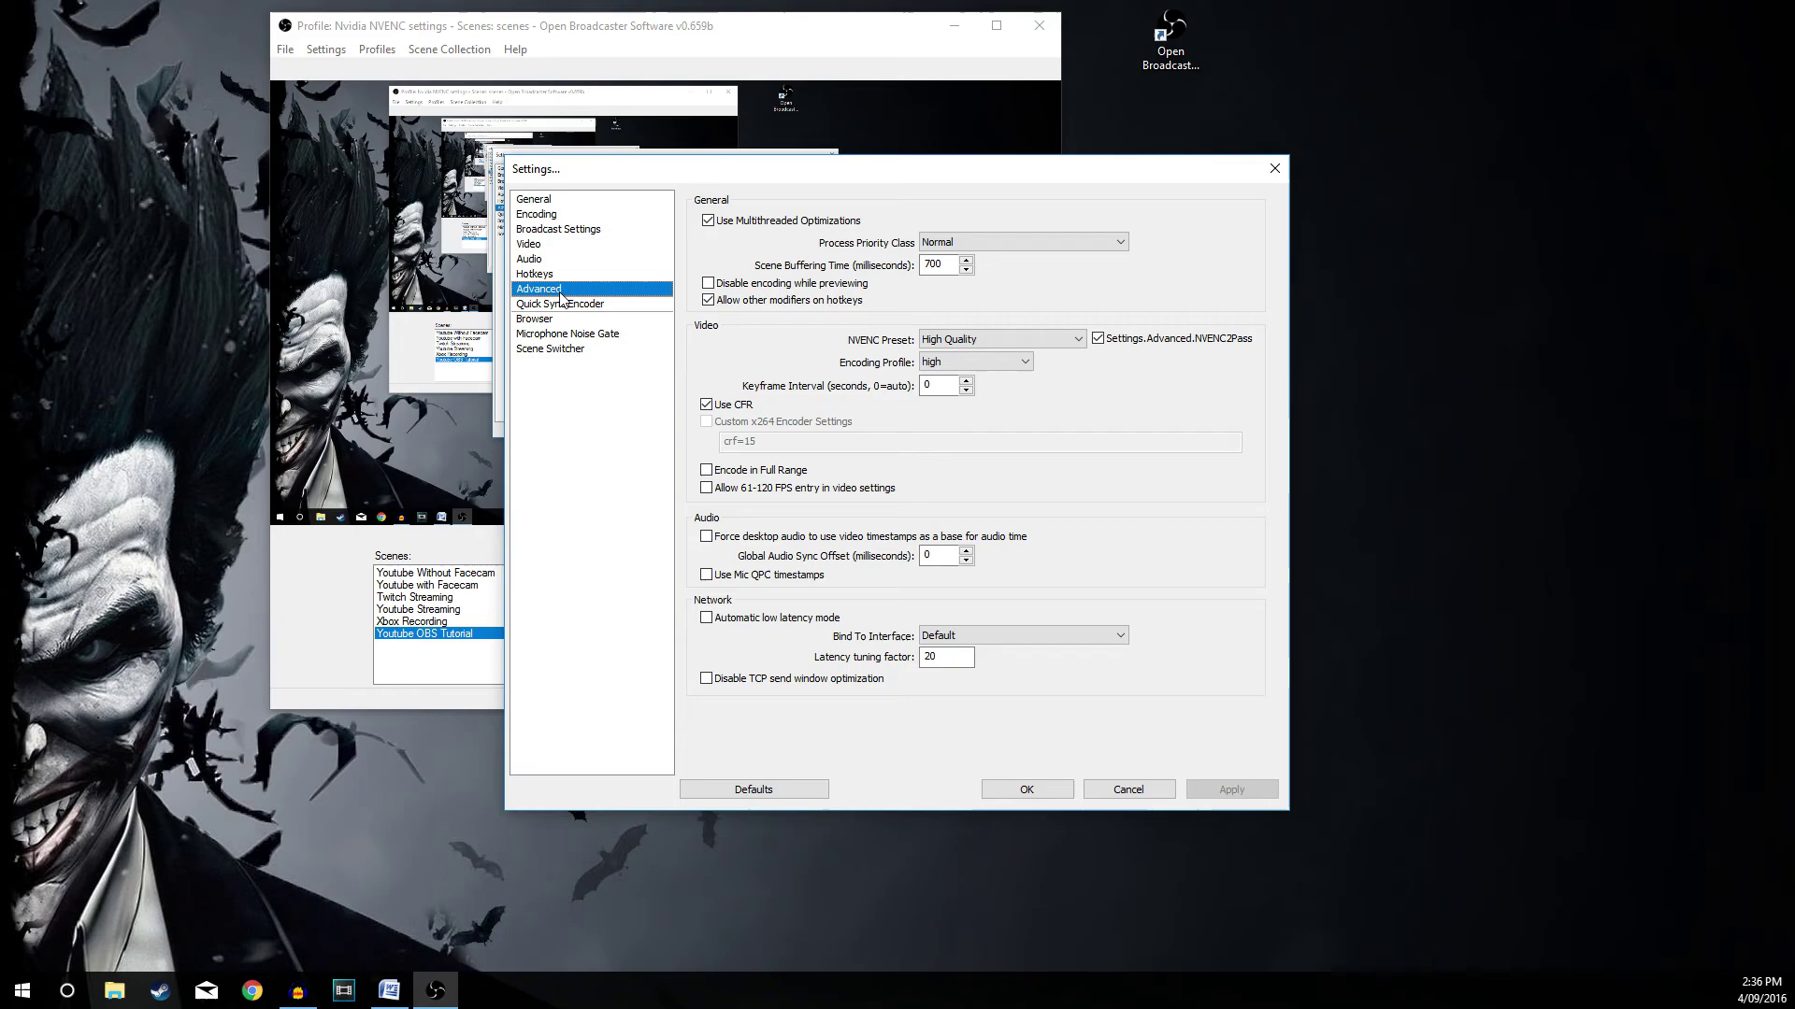
pyautogui.click(979, 342)
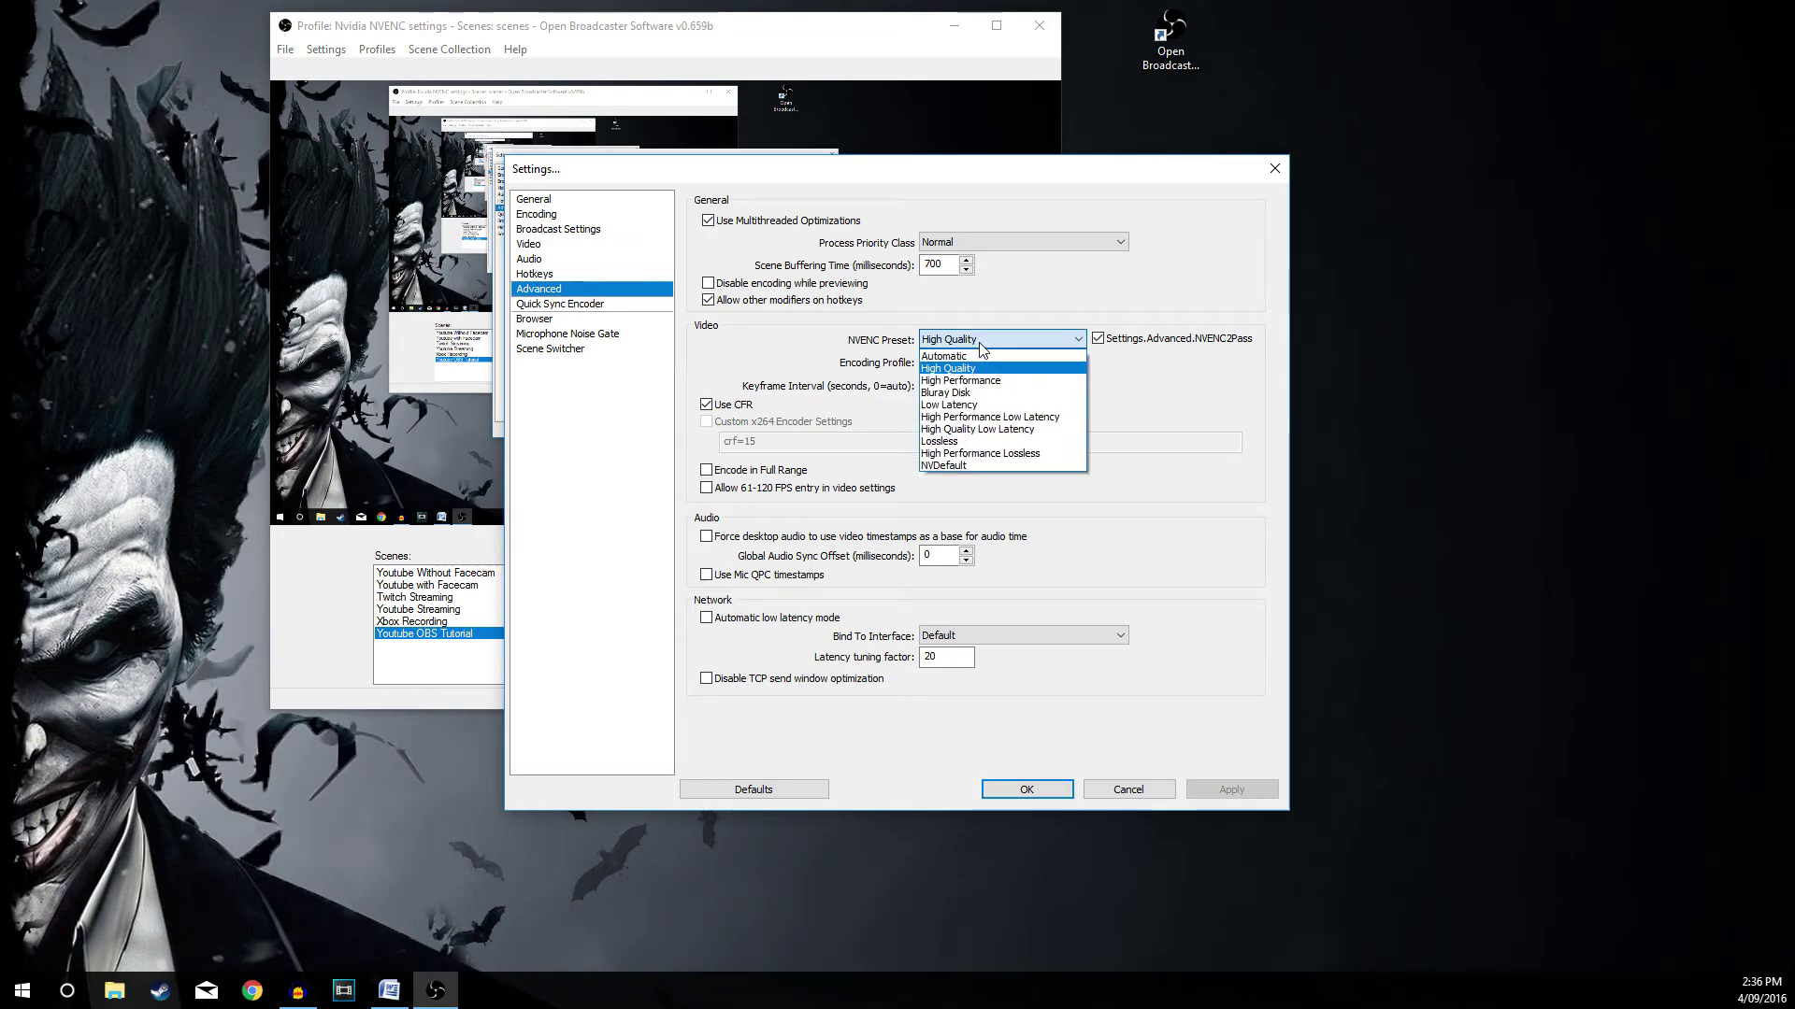
pyautogui.click(988, 388)
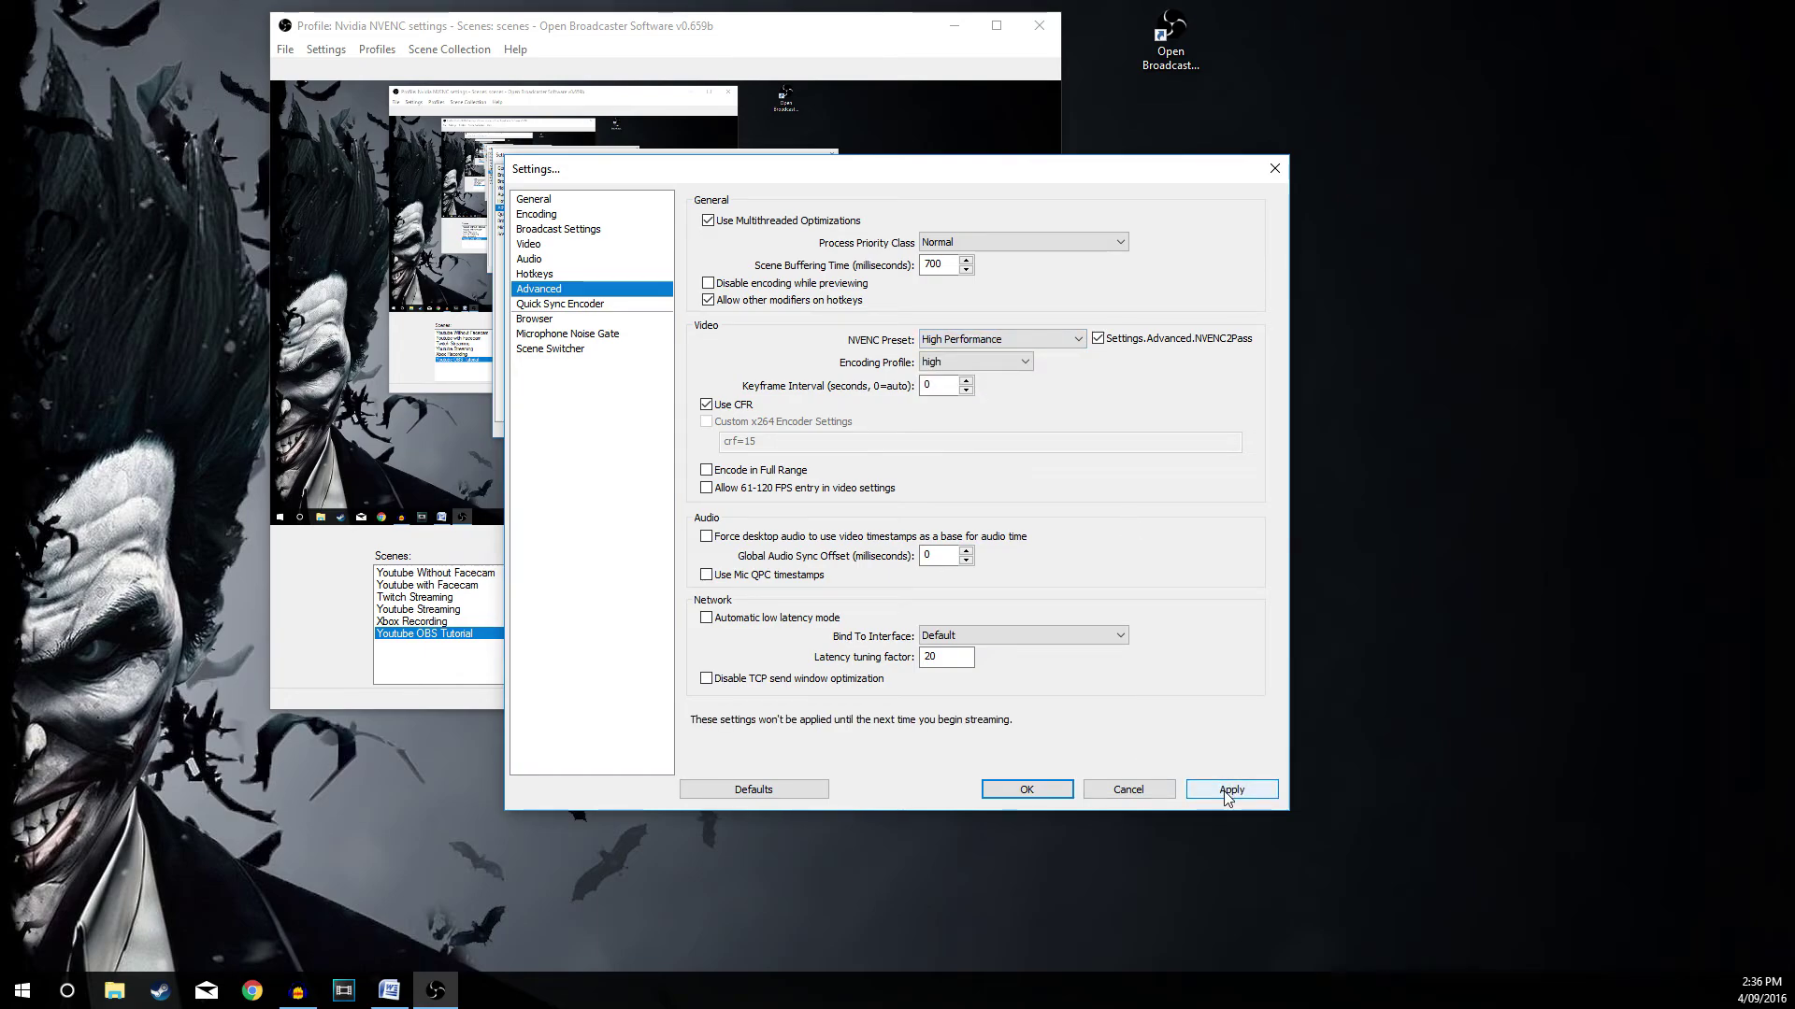
pyautogui.click(1227, 794)
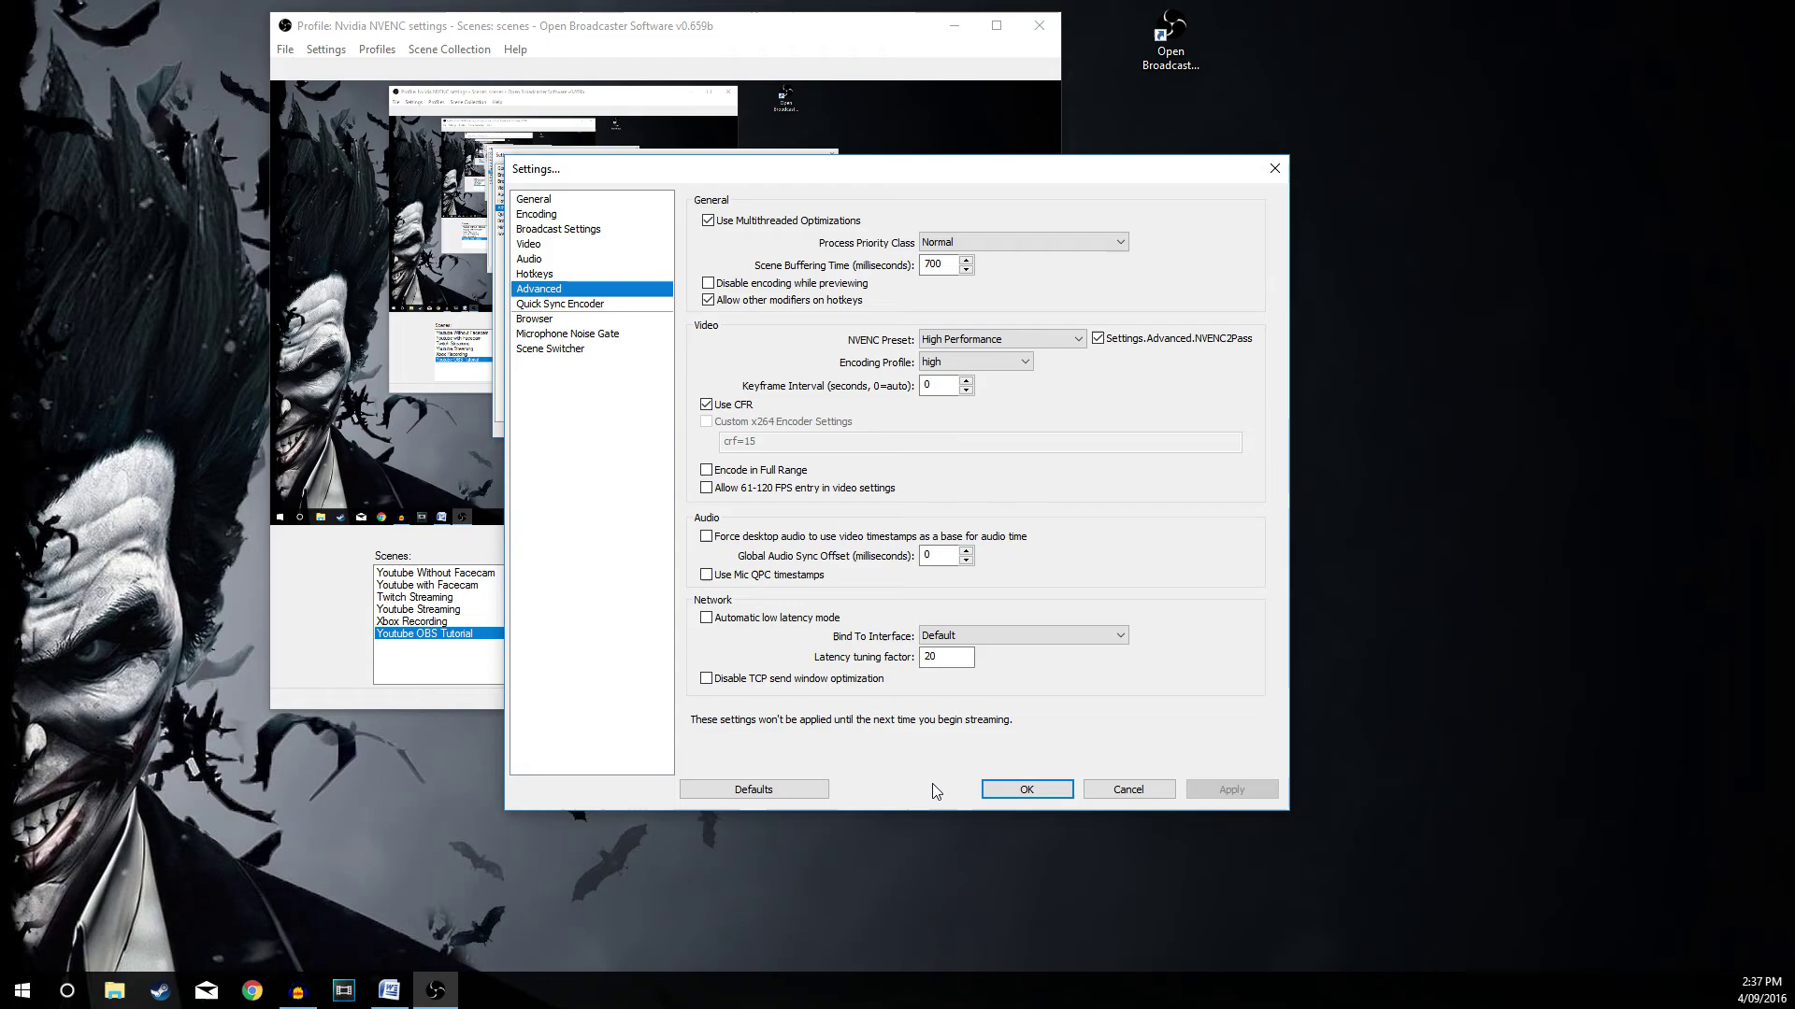
# Keep Video Resolution Downscale at None for 1920x1080, then close Settings with Cancel.
pyautogui.click(528, 244)
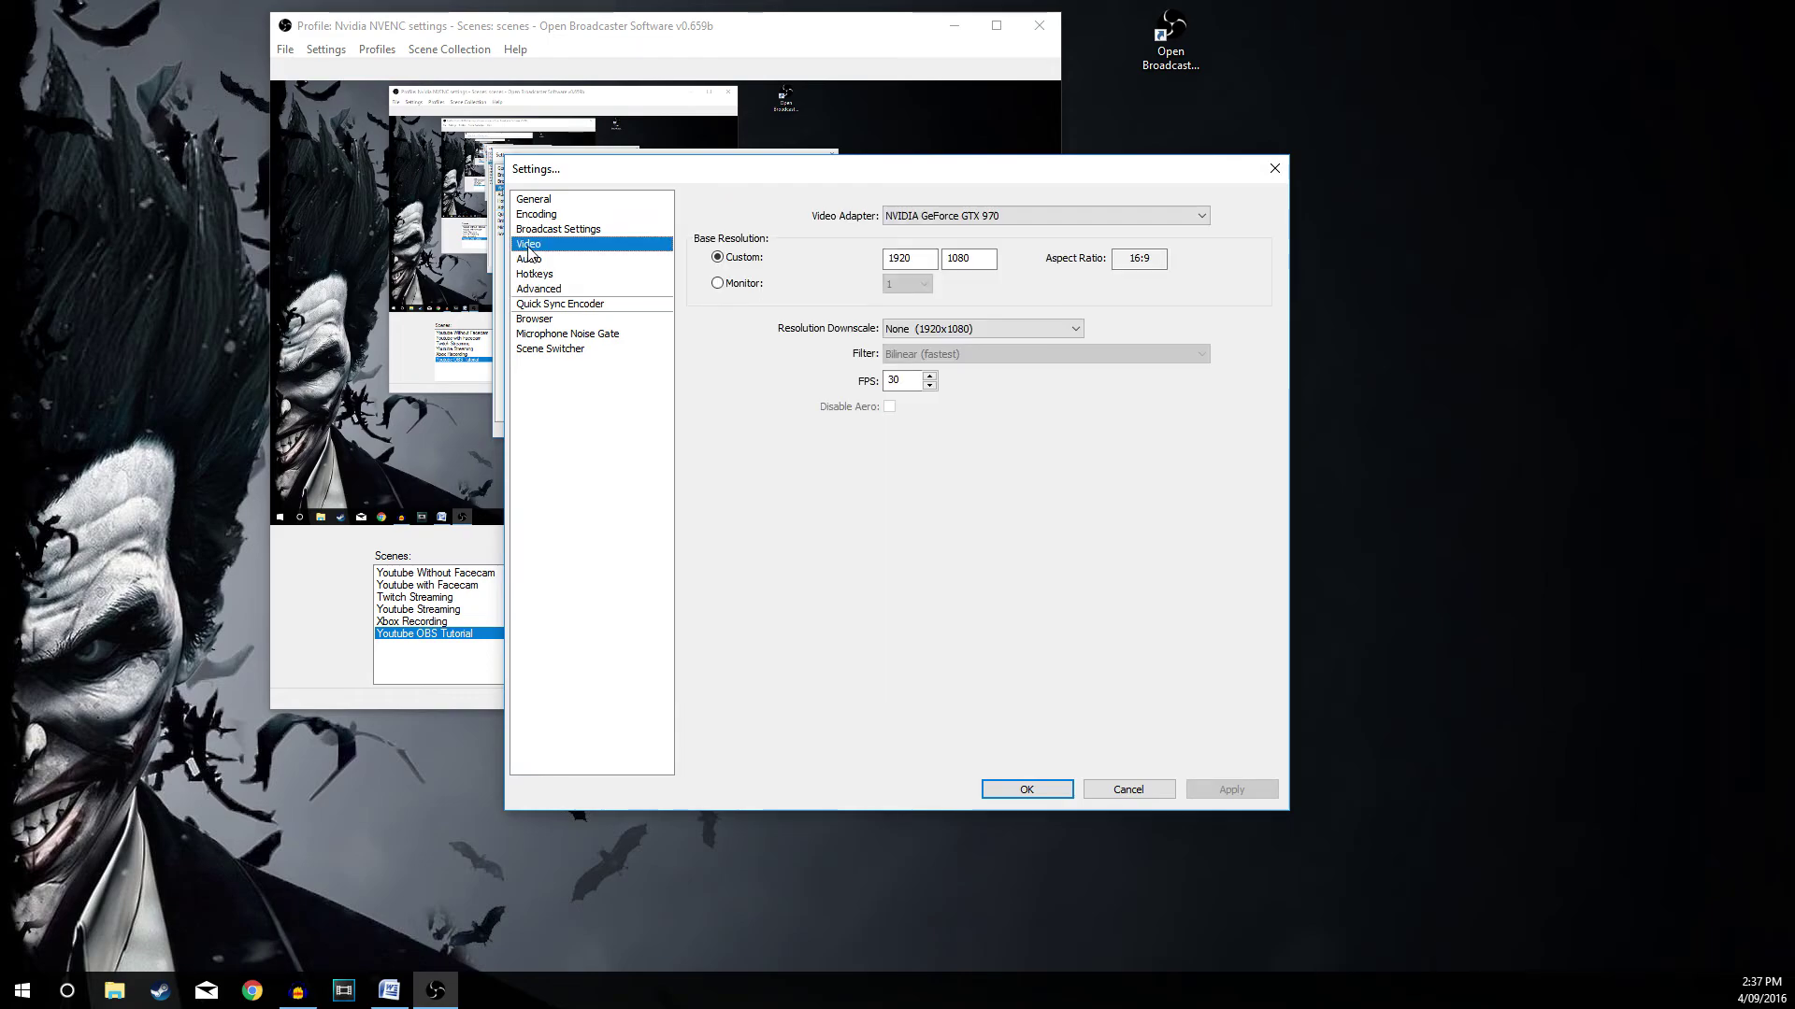
pyautogui.click(954, 329)
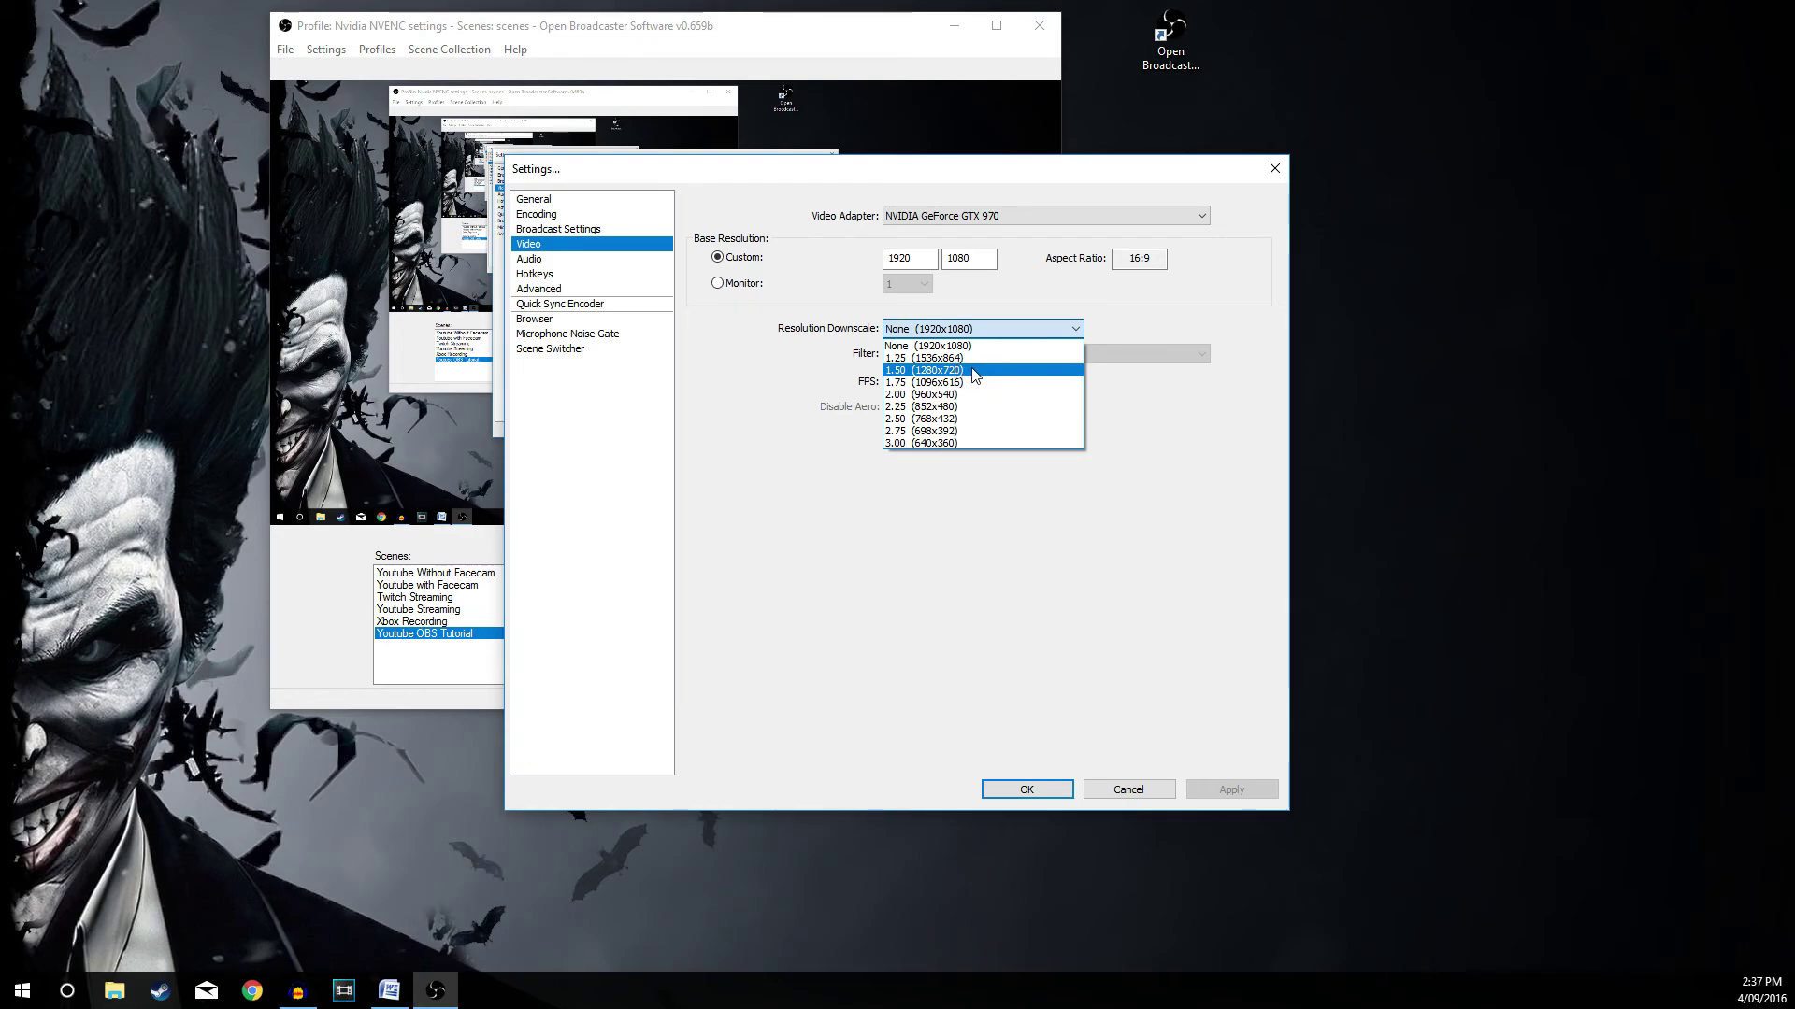
pyautogui.click(1142, 443)
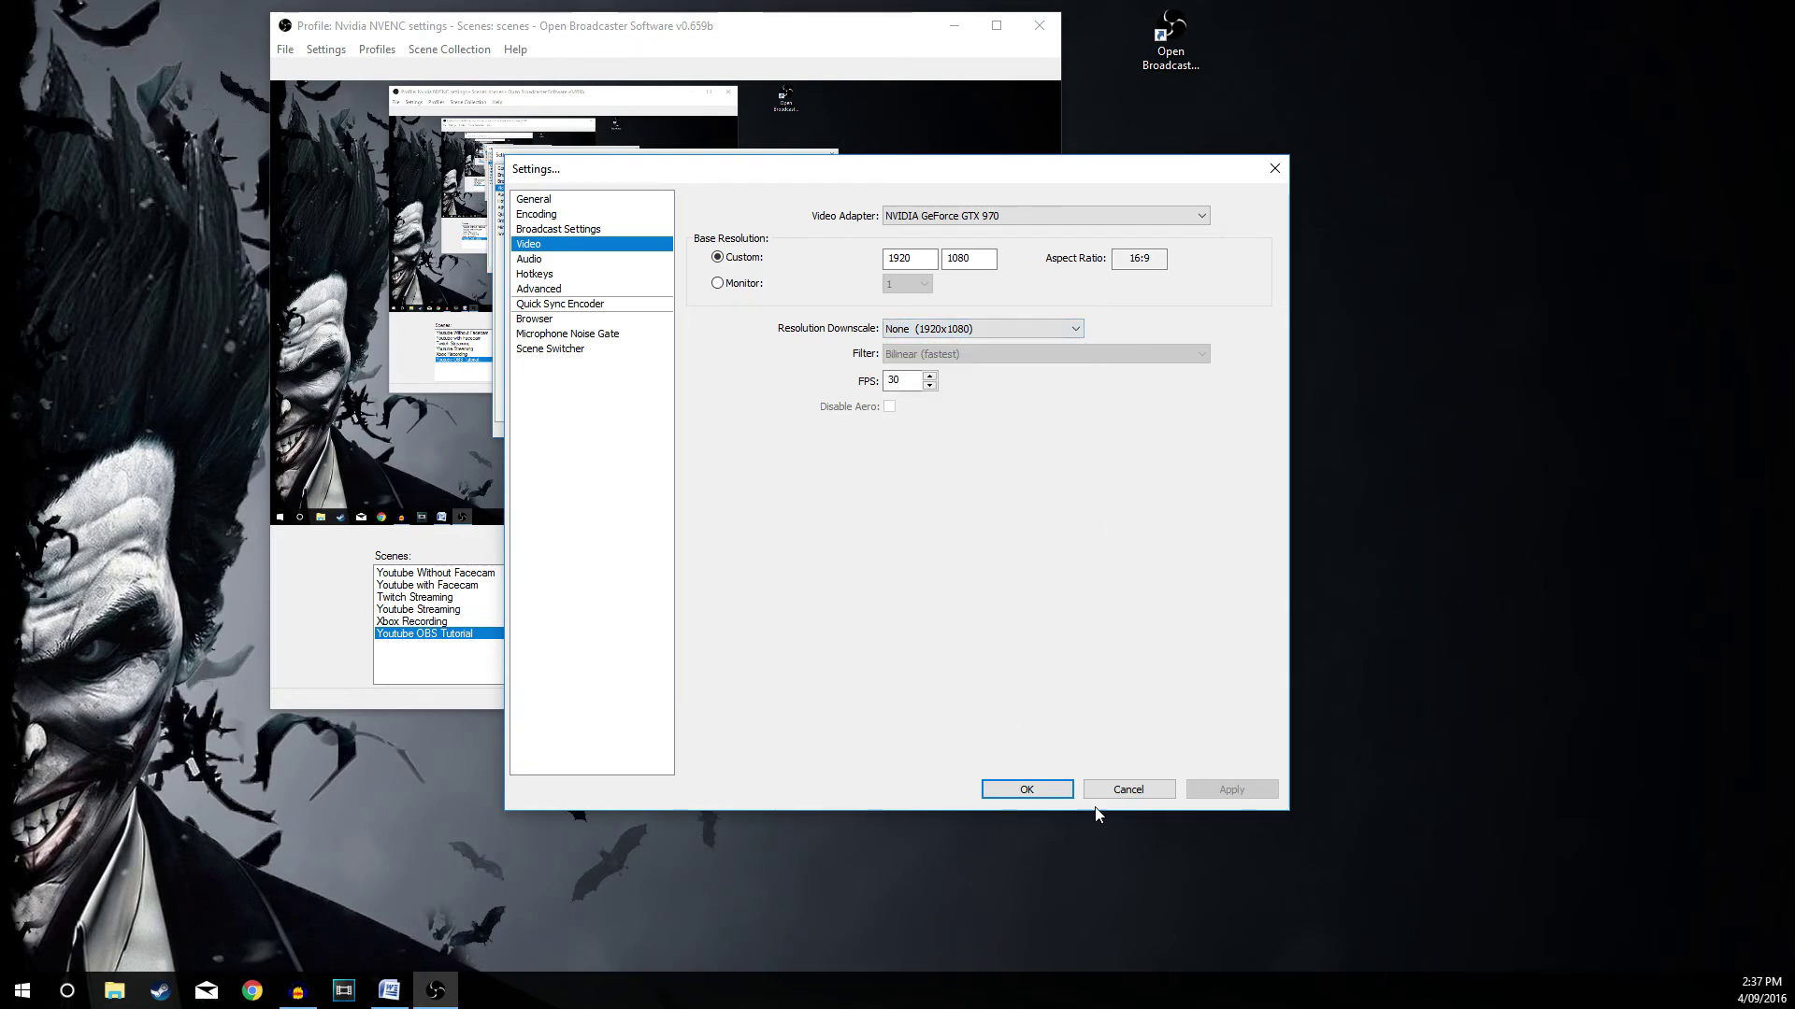
pyautogui.click(1128, 792)
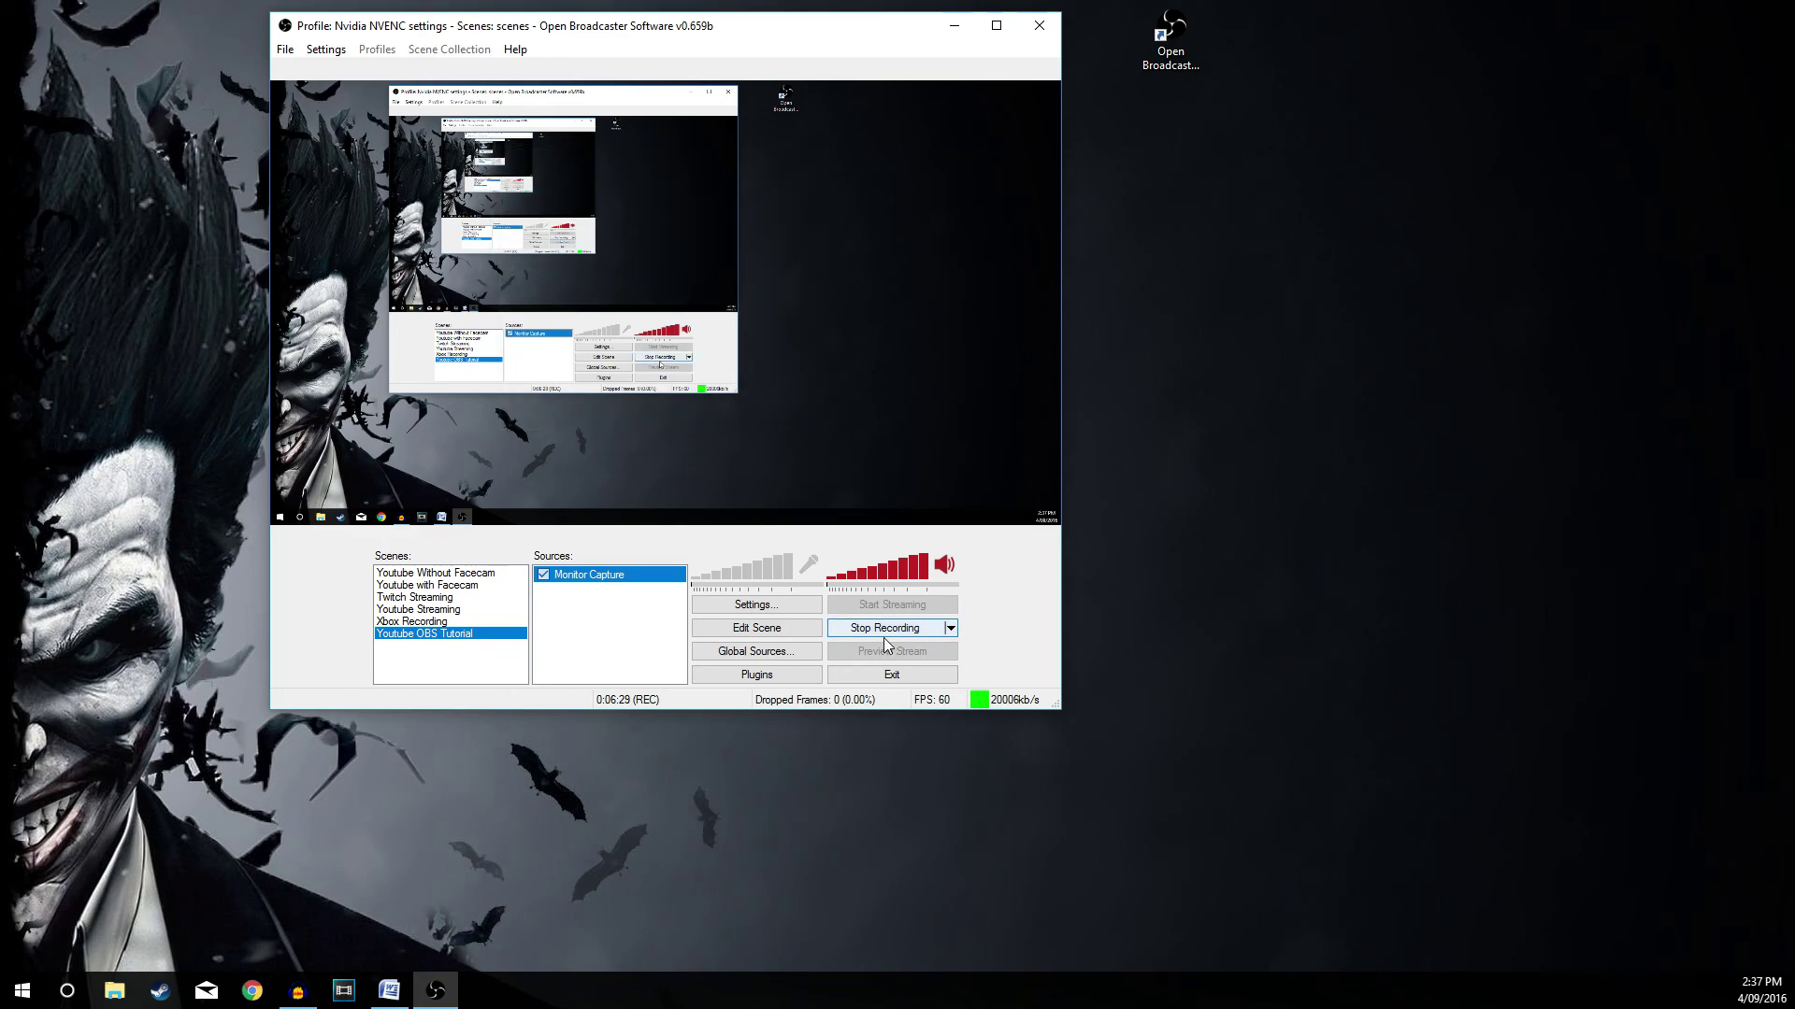